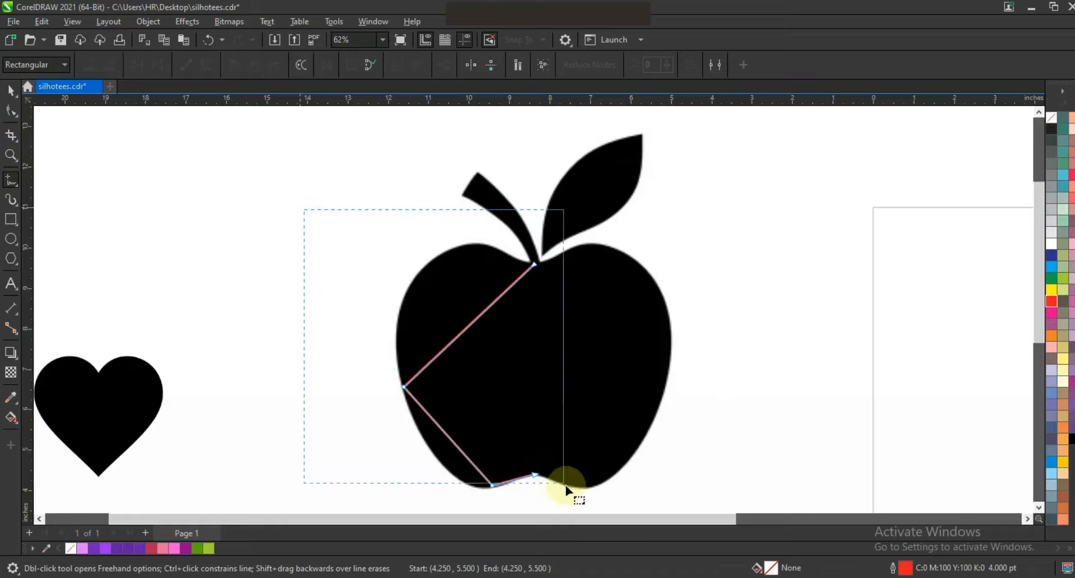
Step: Convert the traced apple segments to curves and bend the upper-left segment to follow the silhouette's edge
left_click(208, 65)
left_click_drag(386, 353, 428, 399)
left_click_drag(445, 347, 466, 242)
left_click_drag(389, 290, 374, 272)
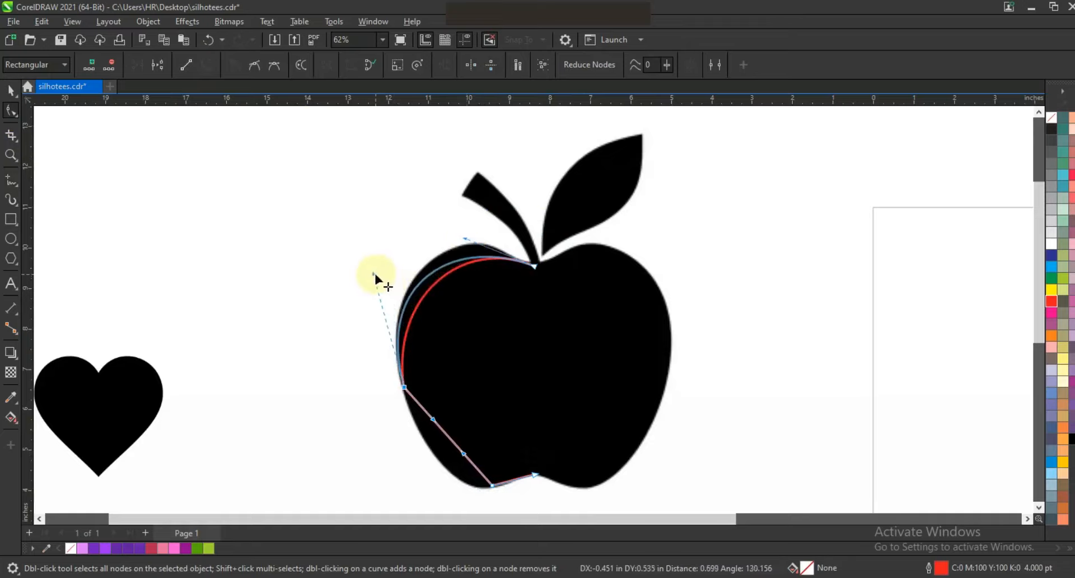
left_click_drag(464, 239, 455, 209)
left_click_drag(373, 274, 372, 275)
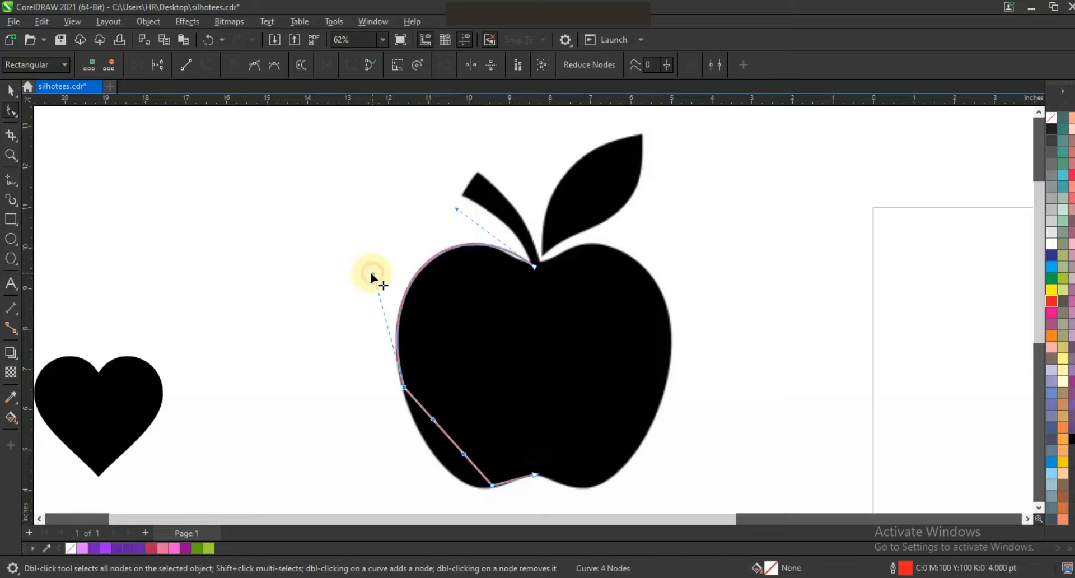
Step: Bend the lower-left segment of the red outline to match the apple's side
left_click(11, 156)
right_click(382, 273)
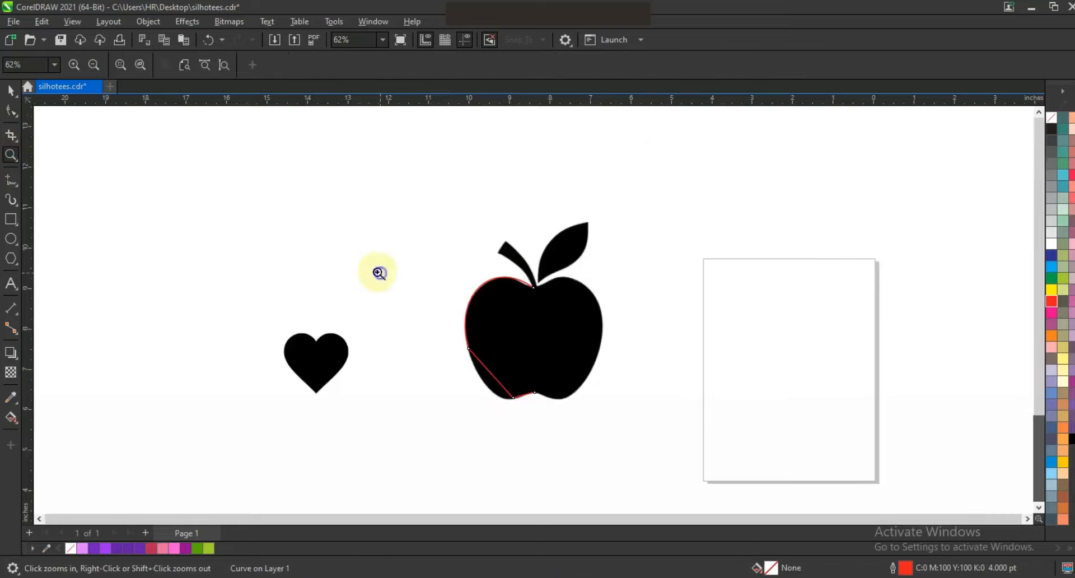
left_click(425, 346)
left_click(11, 111)
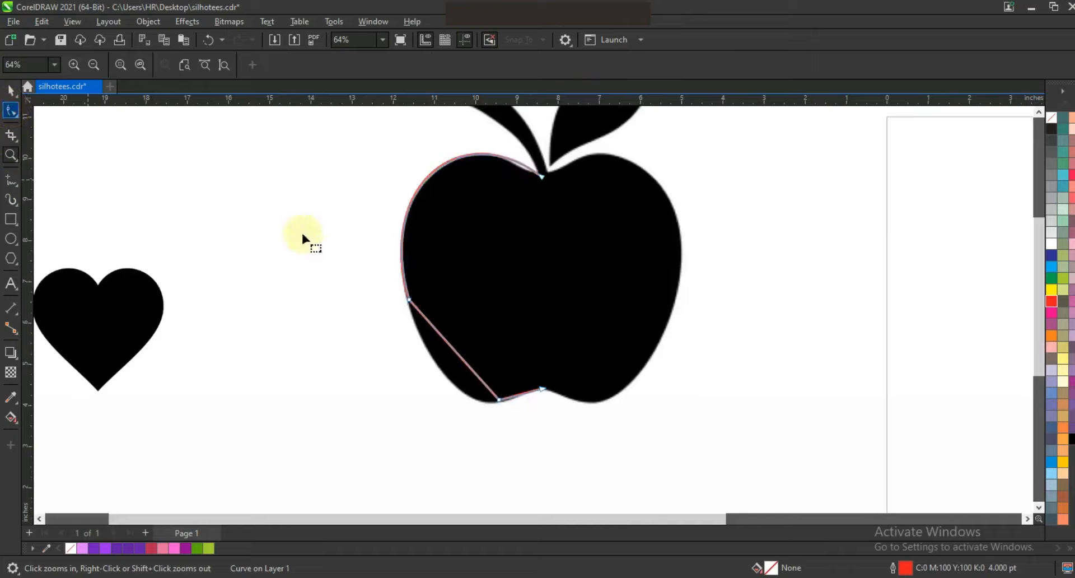
left_click(438, 335)
left_click_drag(438, 333, 427, 358)
left_click(409, 302)
left_click_drag(375, 186, 377, 184)
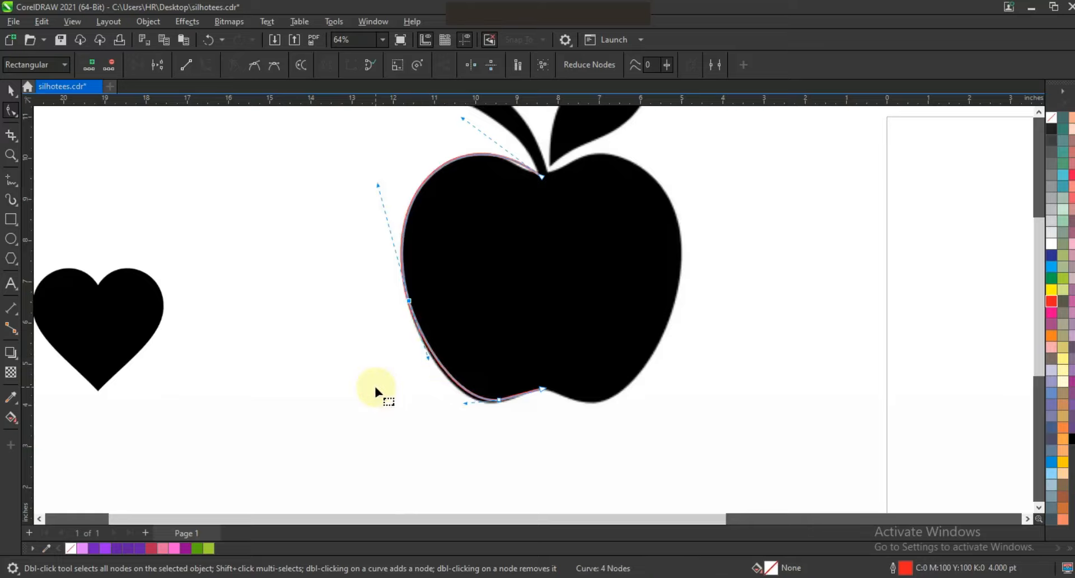
Step: Curve the short bottom segment of the half outline to follow the apple's base up to its centre dip
left_click(11, 155)
left_click_drag(660, 455, 367, 288)
key("F10")
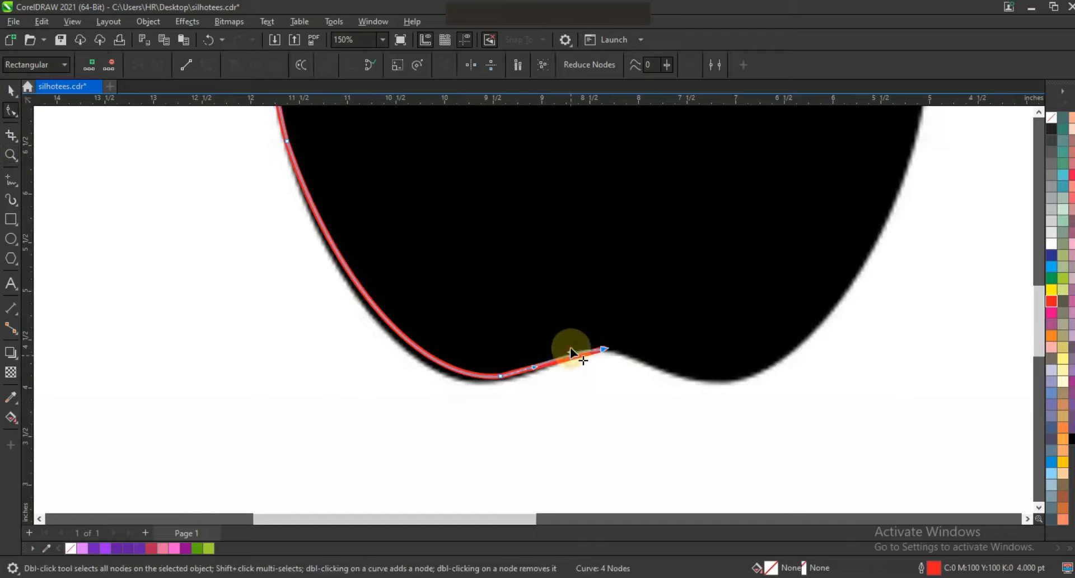
left_click(535, 371)
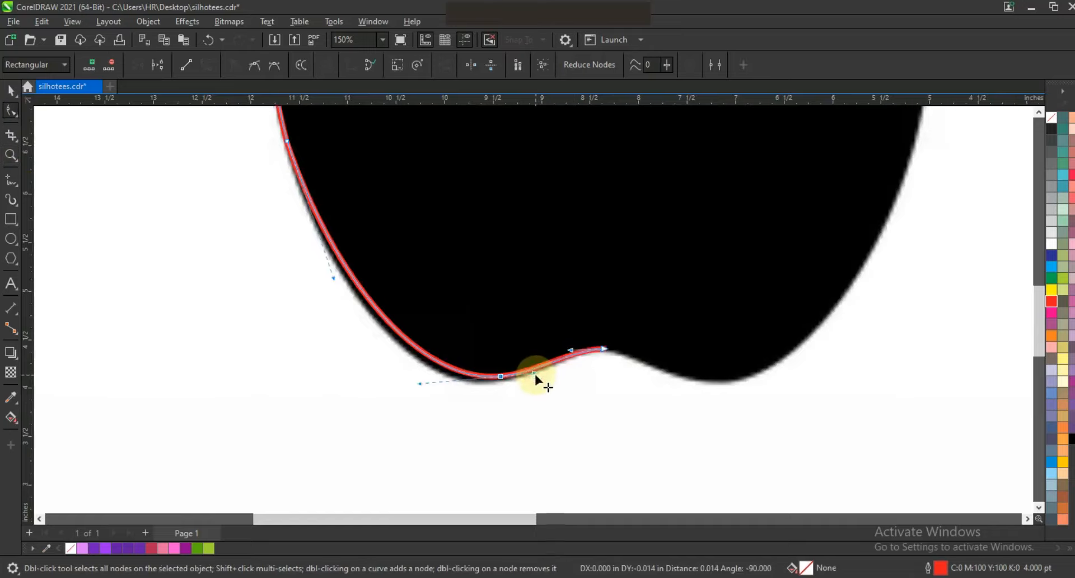
Step: Mirror a copy of the half apple outline horizontally onto the other side and combine both halves
key("shift+F2")
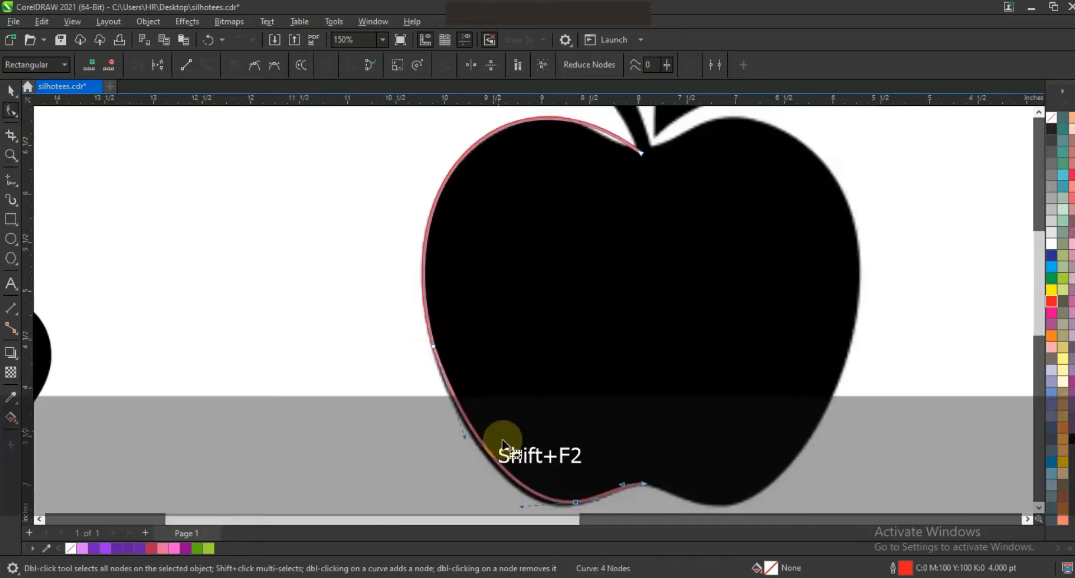
left_click(10, 92)
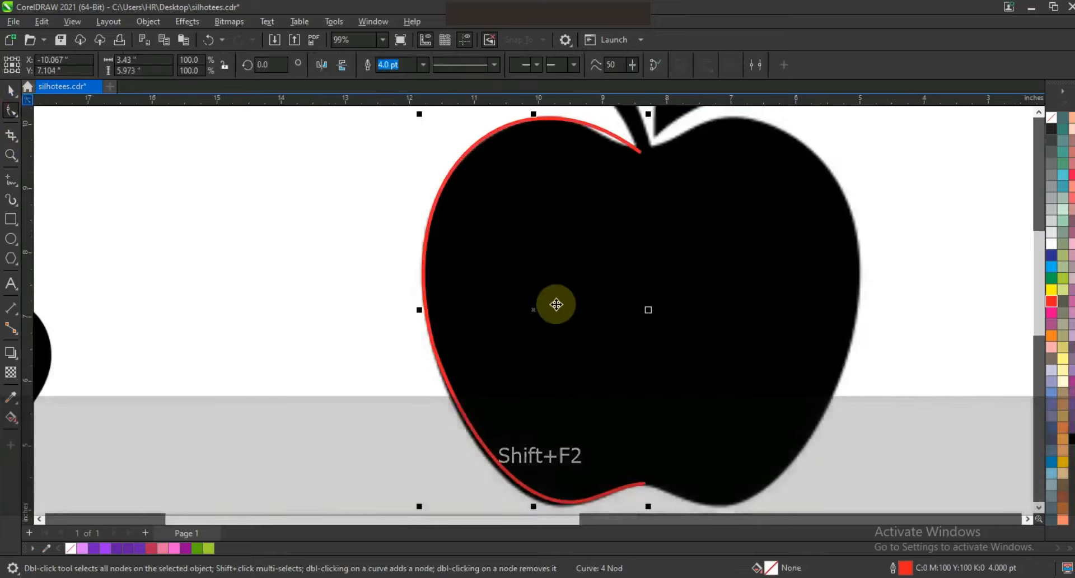
left_click_drag(419, 311, 664, 336)
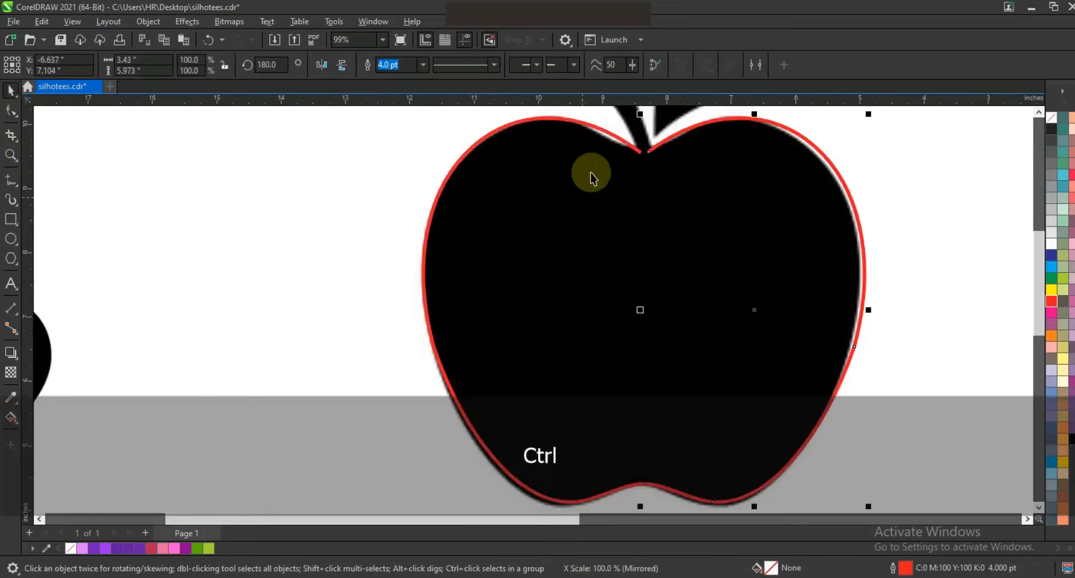
left_click(592, 124, "shift")
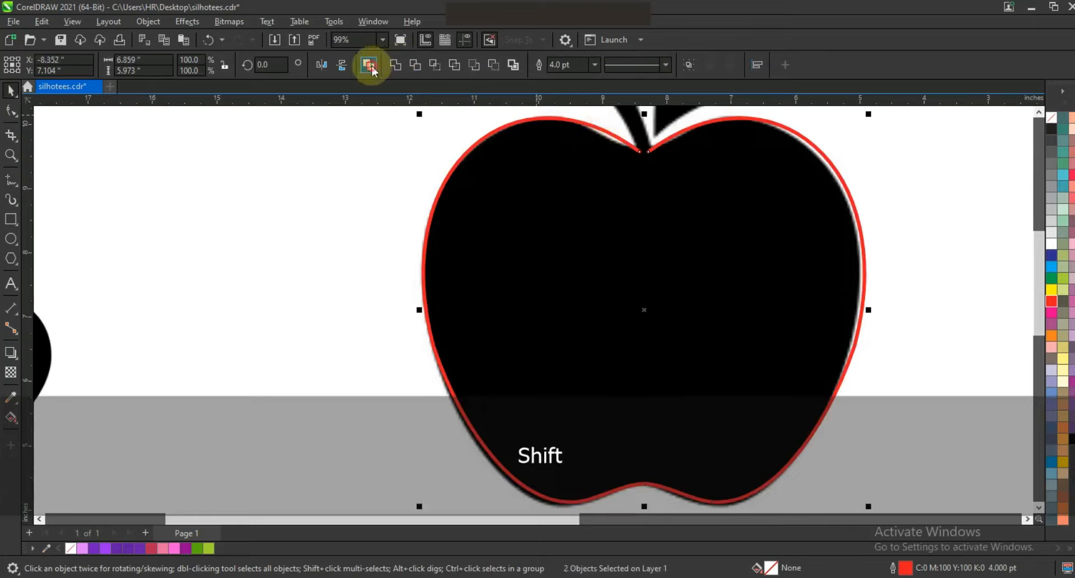
left_click(371, 70)
Step: Join the open end nodes at the apple outline's upper notch and bottom dip to close the curve
left_click(11, 112)
left_click_drag(630, 130, 661, 203)
left_click(137, 65)
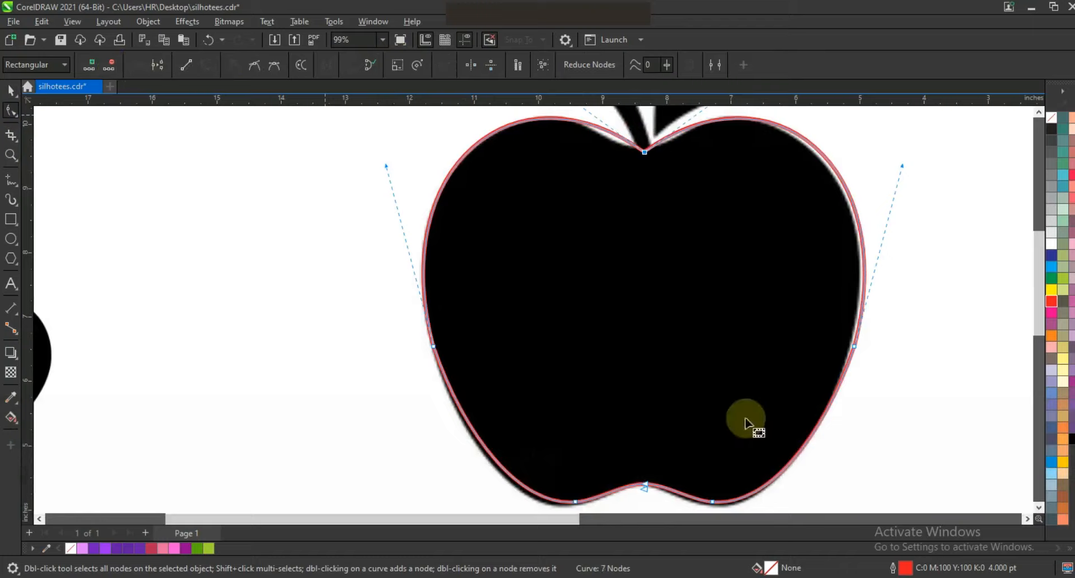
left_click_drag(650, 489, 650, 490)
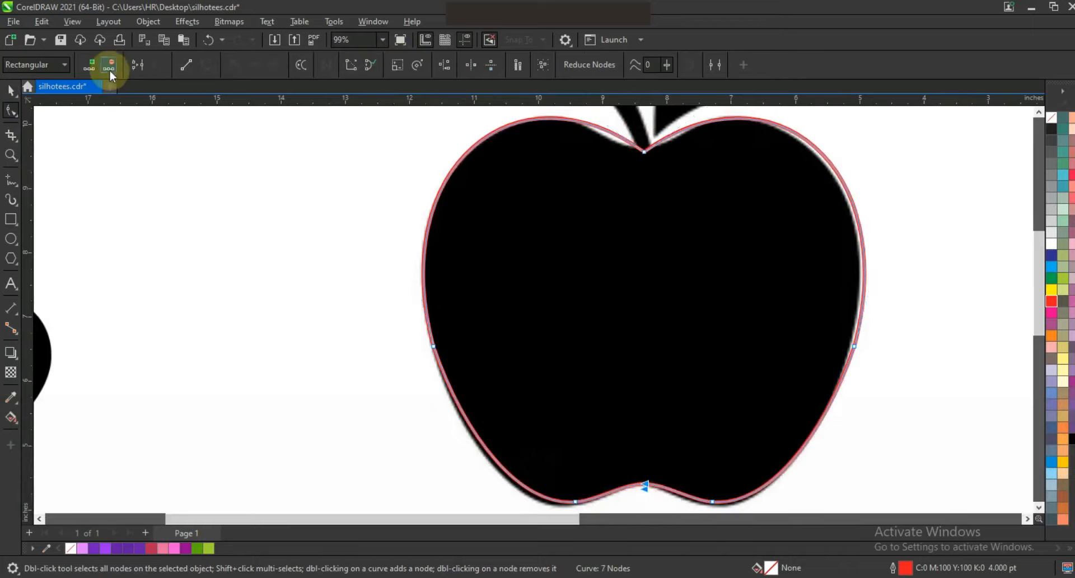
left_click(139, 70)
Step: Test the closed apple outline with a green fill and undo the fill
left_click(11, 90)
left_click(657, 271)
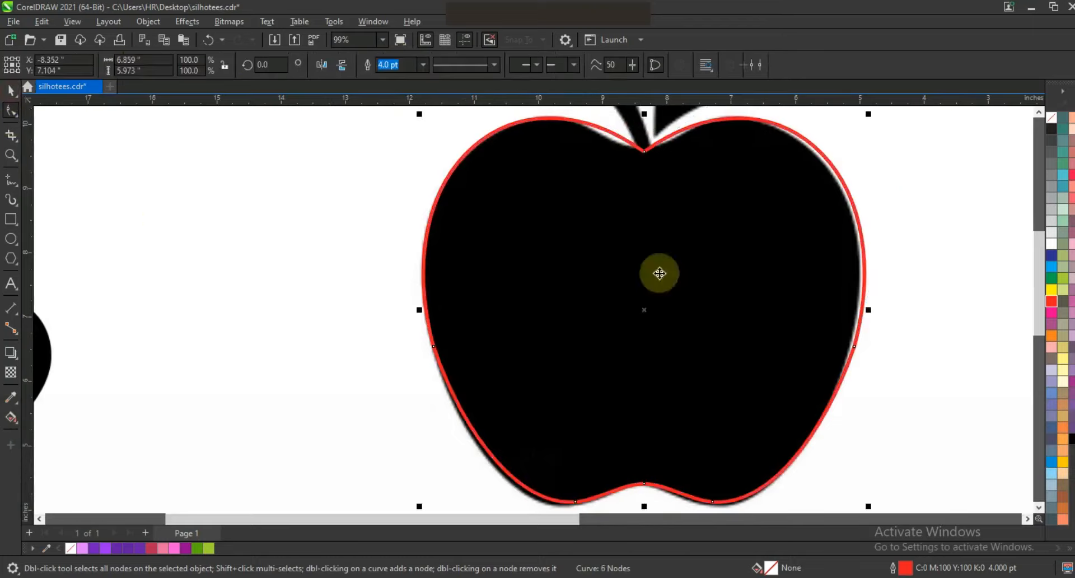
left_click(1054, 279)
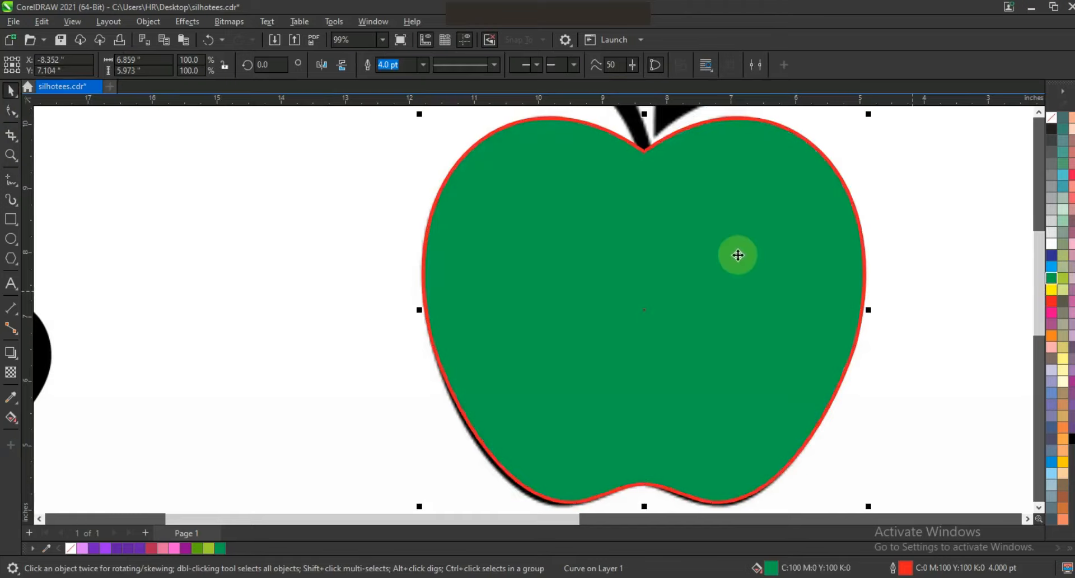
key("ctrl+z")
key("F3")
key("Escape")
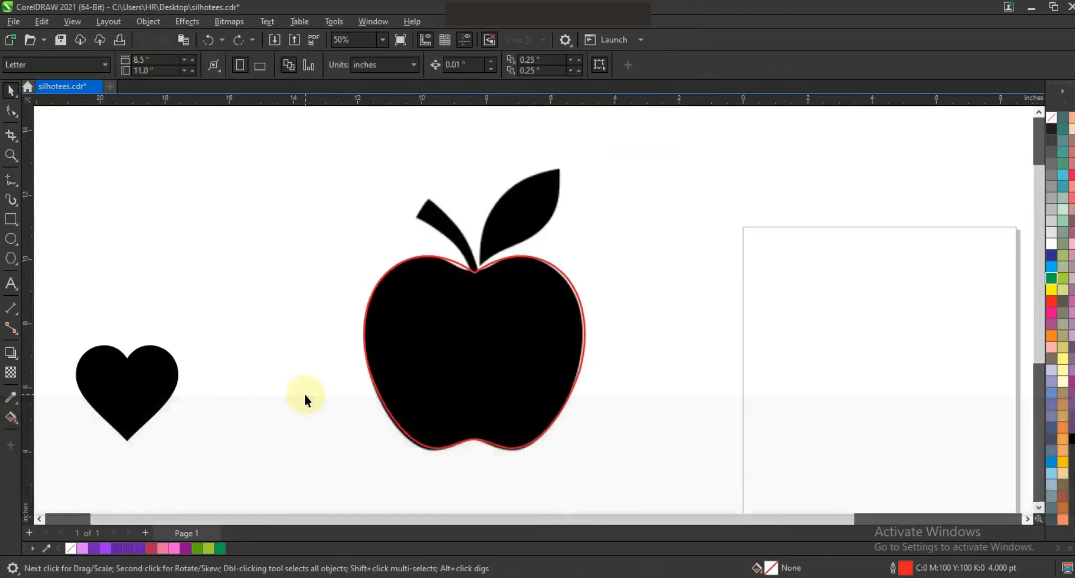
Step: Trace the heart's left half with straight segments from the upper notch via the left side to the bottom tip
left_click(39, 519)
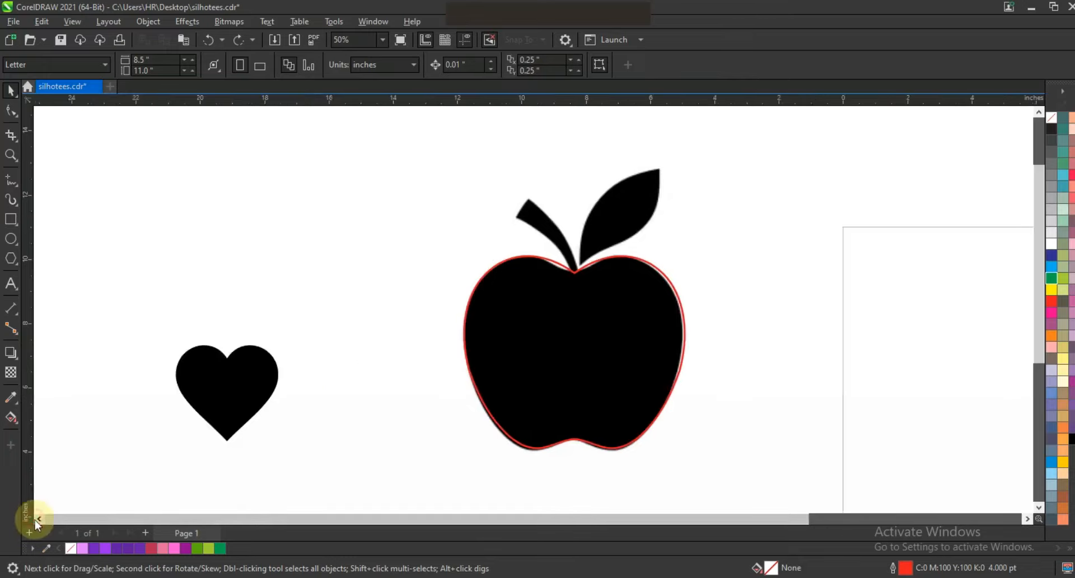
left_click(38, 519)
left_click(38, 519)
left_click(407, 423)
key("shift+F2")
left_click(11, 179)
key("Escape")
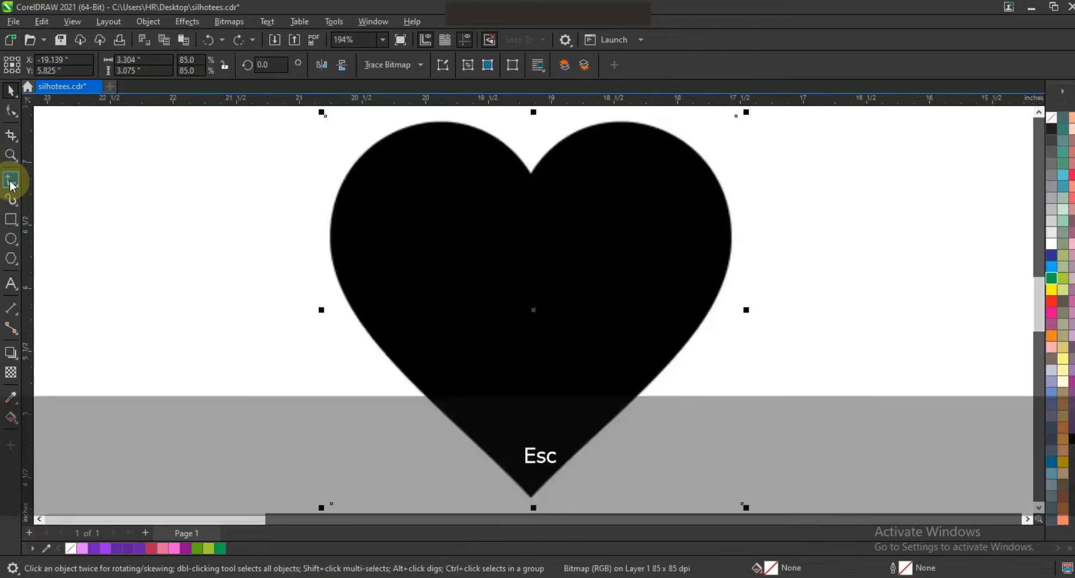
left_click(530, 171)
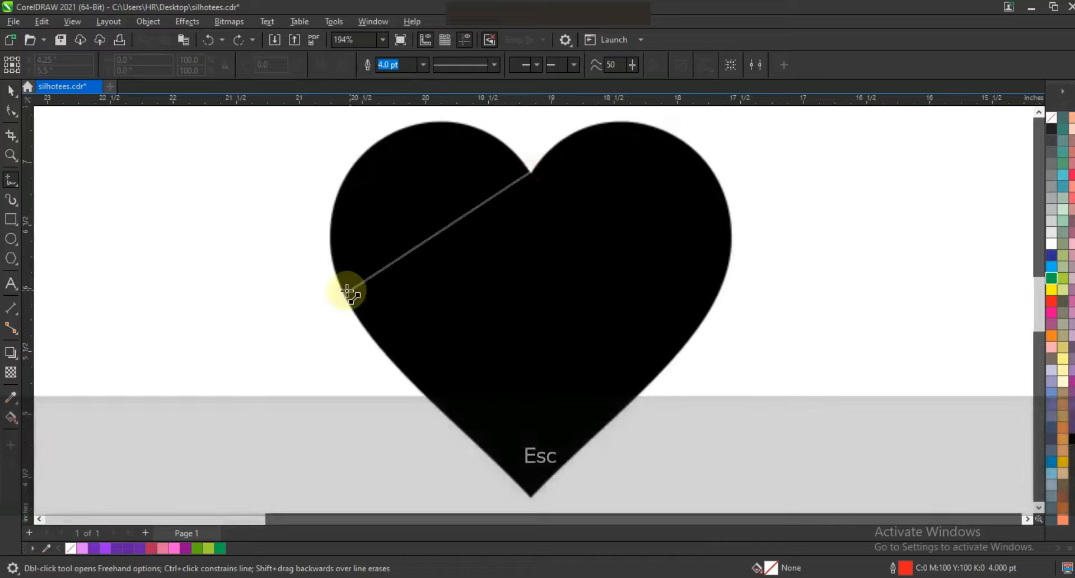
double_click(346, 291)
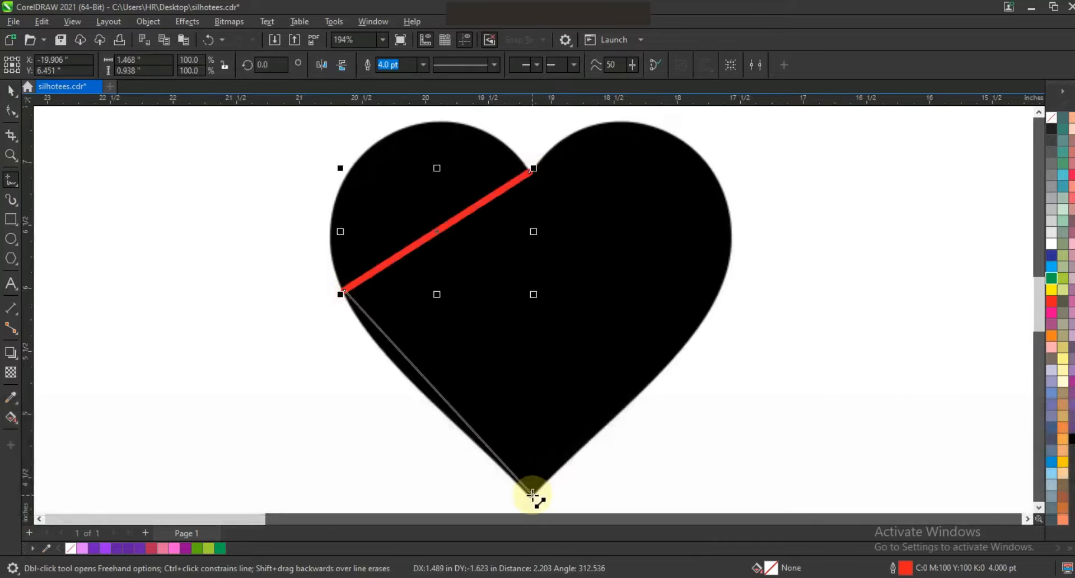
left_click(533, 494)
Step: Convert the heart trace's segments to curves and bend the upper segment around the left lobe
left_click(11, 110)
key("F3")
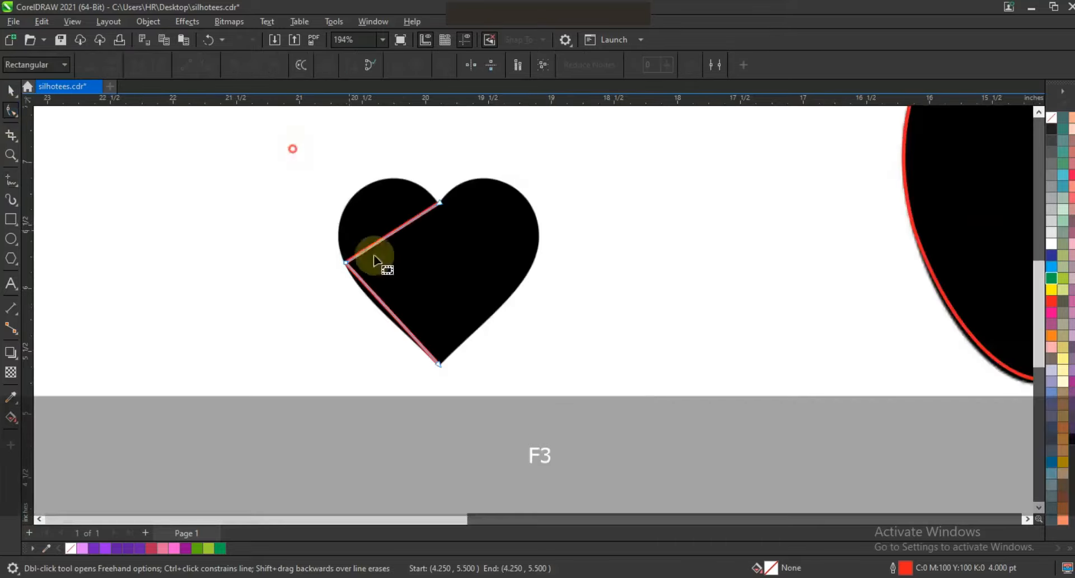
left_click(206, 66)
left_click_drag(411, 184, 486, 242)
left_click_drag(409, 222, 402, 169)
left_click_drag(375, 244, 321, 208)
left_click_drag(399, 179, 381, 144)
left_click_drag(322, 208, 320, 203)
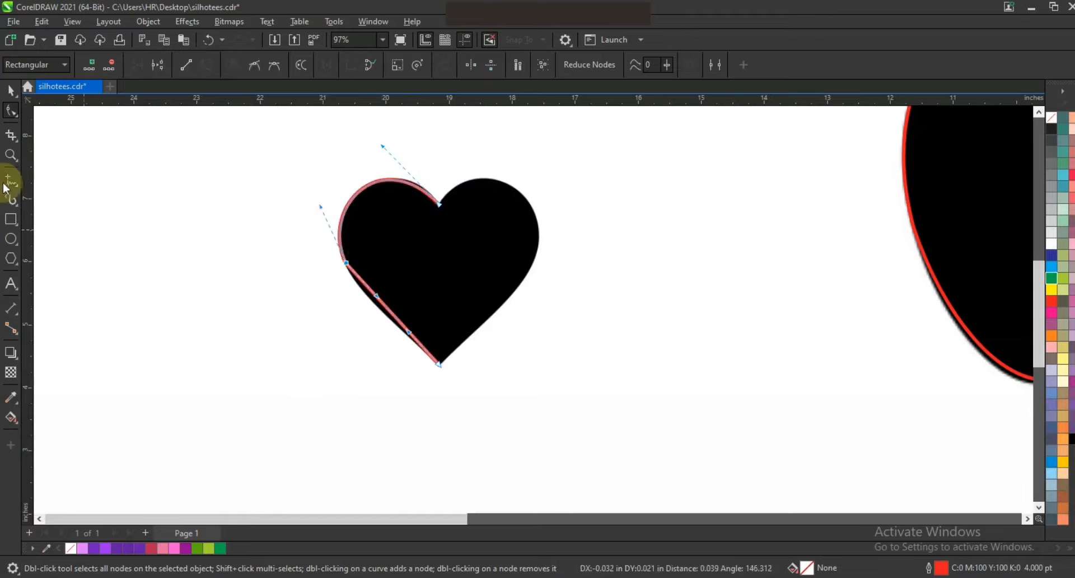
Step: Bend the lower segment of the heart trace to follow the silhouette's left edge down to the tip
left_click(11, 155)
left_click_drag(281, 149, 588, 408)
left_click(10, 111)
left_click_drag(457, 253, 361, 351)
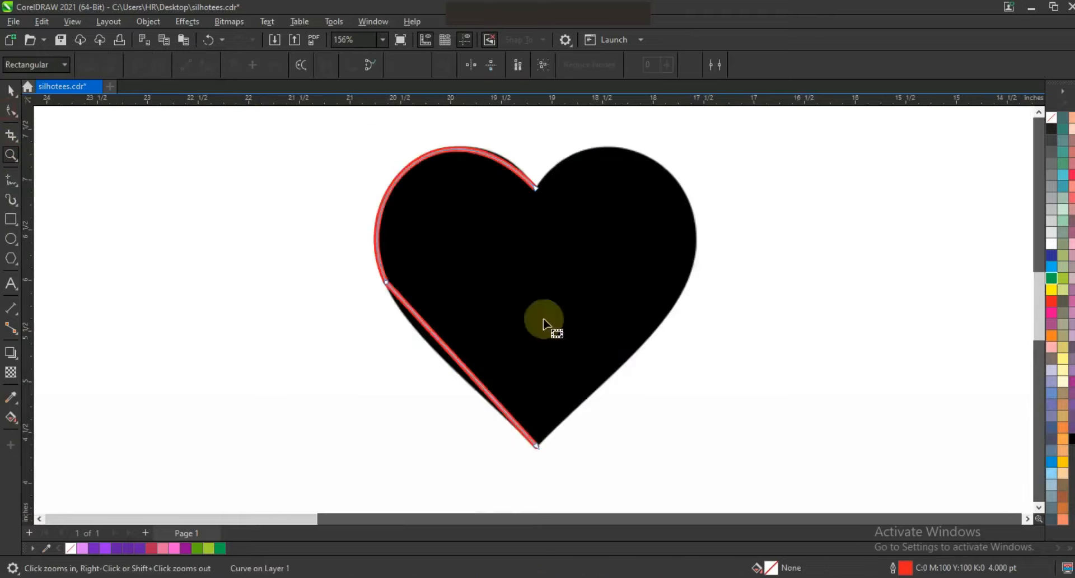
key("F10")
left_click(478, 395)
left_click(491, 393)
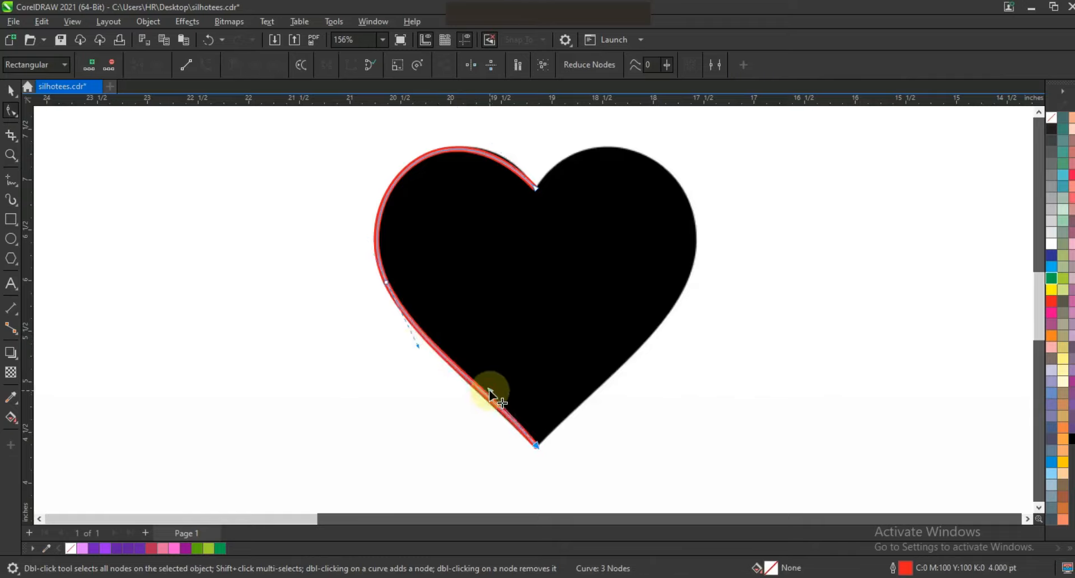
left_click(489, 394)
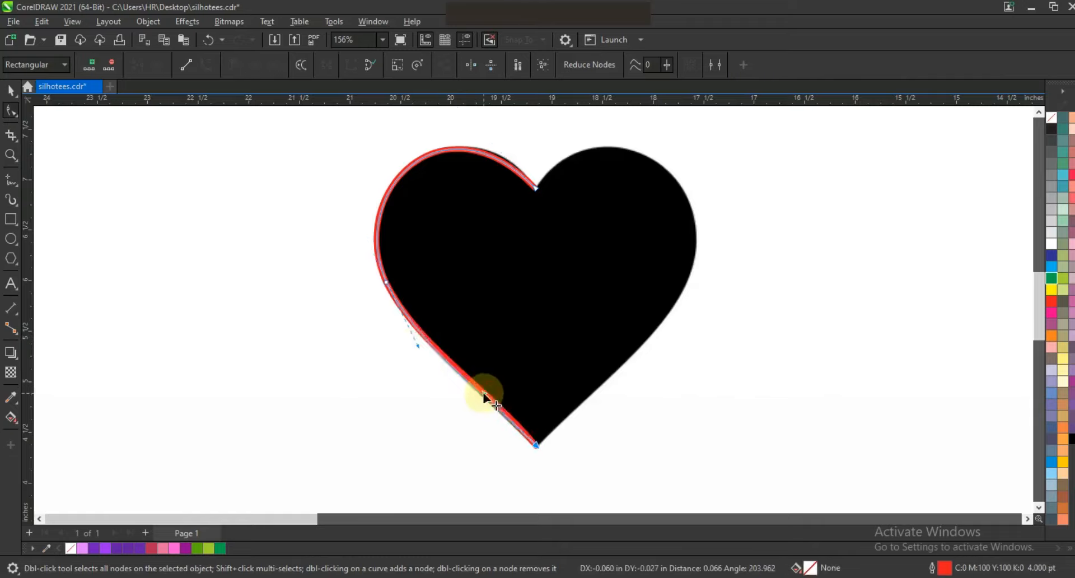
Step: Mirror a copy of the half heart outline horizontally onto the other side and combine both halves
left_click(12, 89)
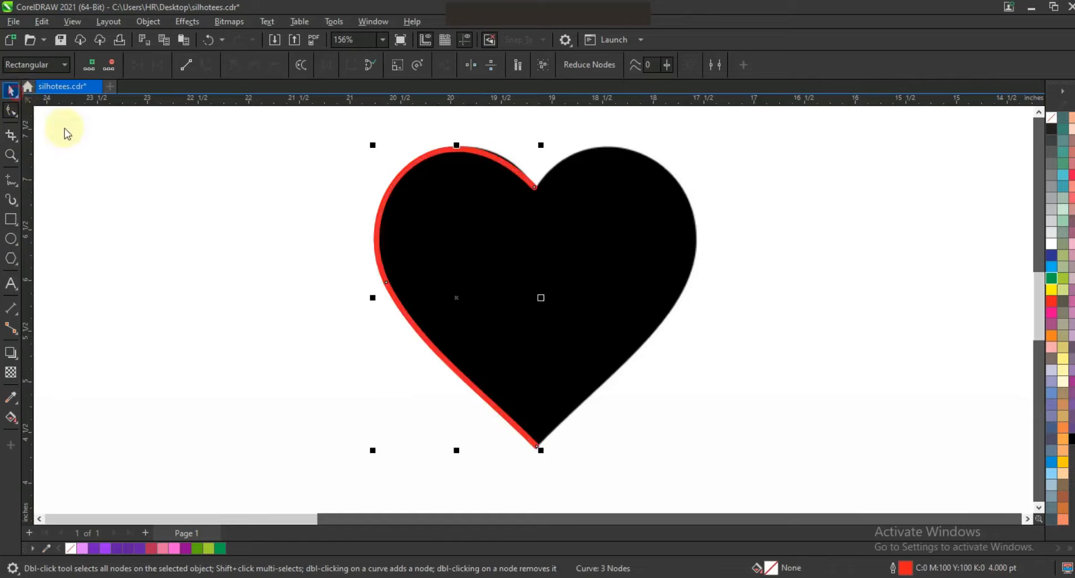
left_click_drag(374, 297, 570, 311)
left_click(487, 163, "shift")
left_click(368, 66)
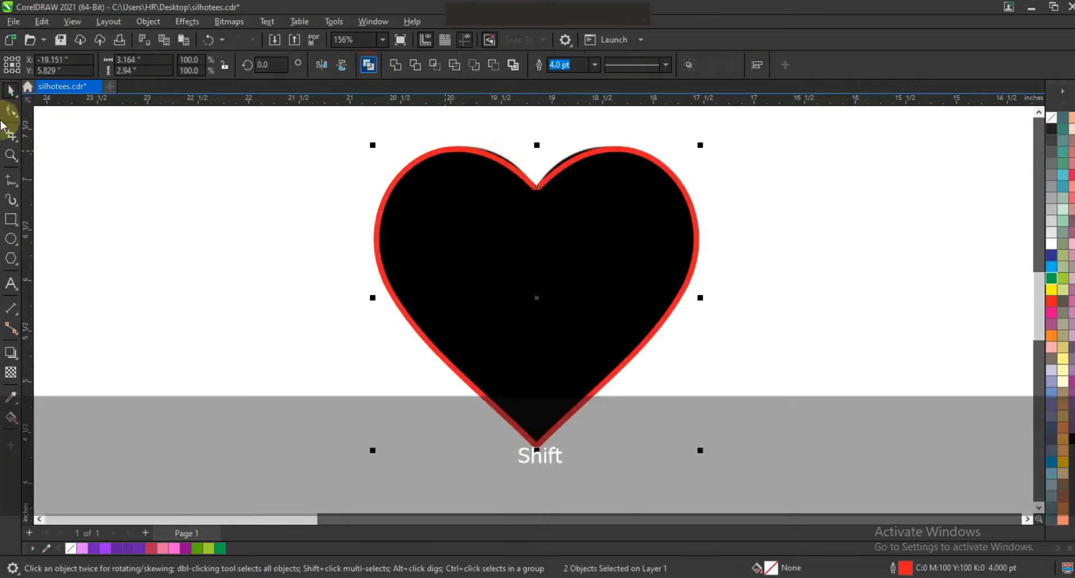
Step: Join the open end nodes at the heart outline's upper notch and bottom tip
key("F10")
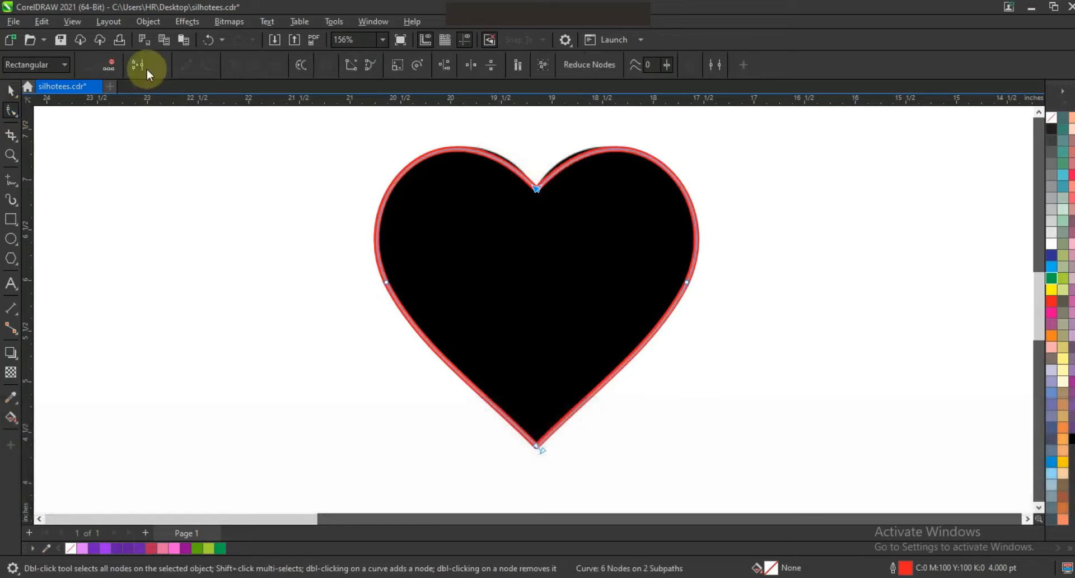
left_click_drag(526, 414, 551, 467)
left_click(144, 68)
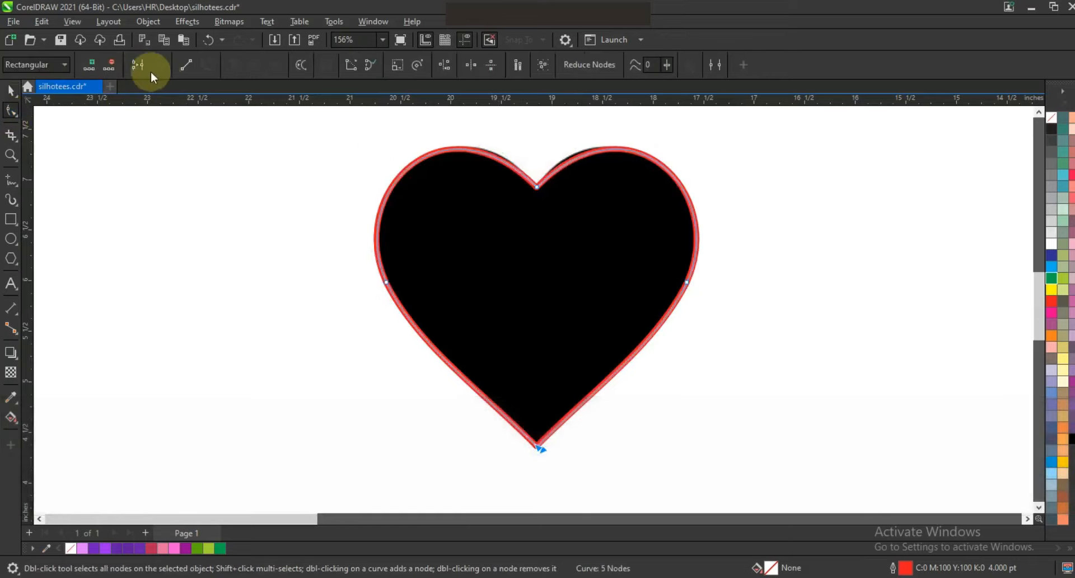
Step: Move the heart outline about 4 inches to the right, off the black heart, and fill it with green
left_click(11, 90)
key("F3")
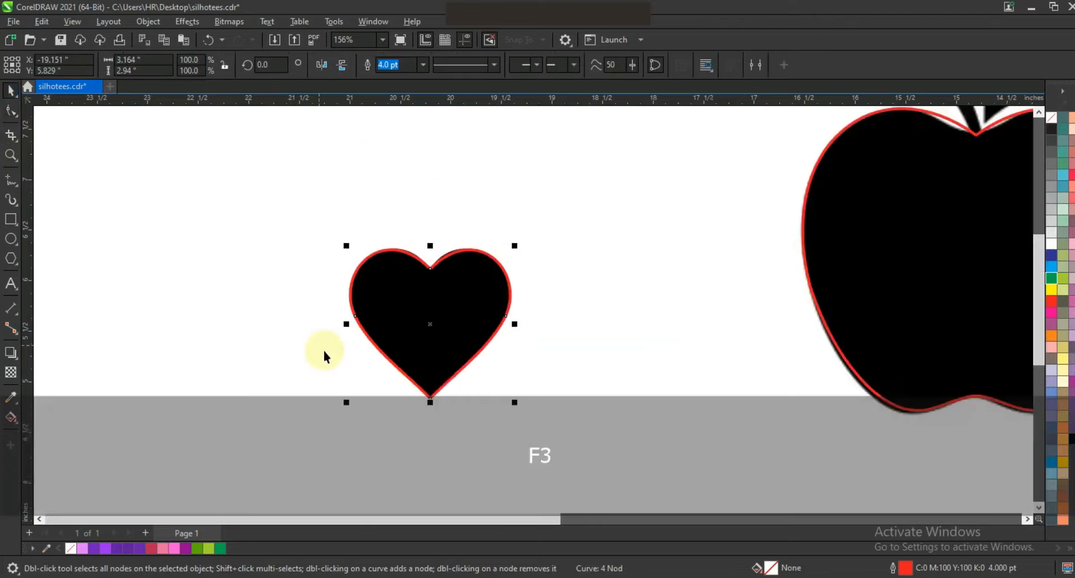
left_click_drag(435, 323, 632, 330)
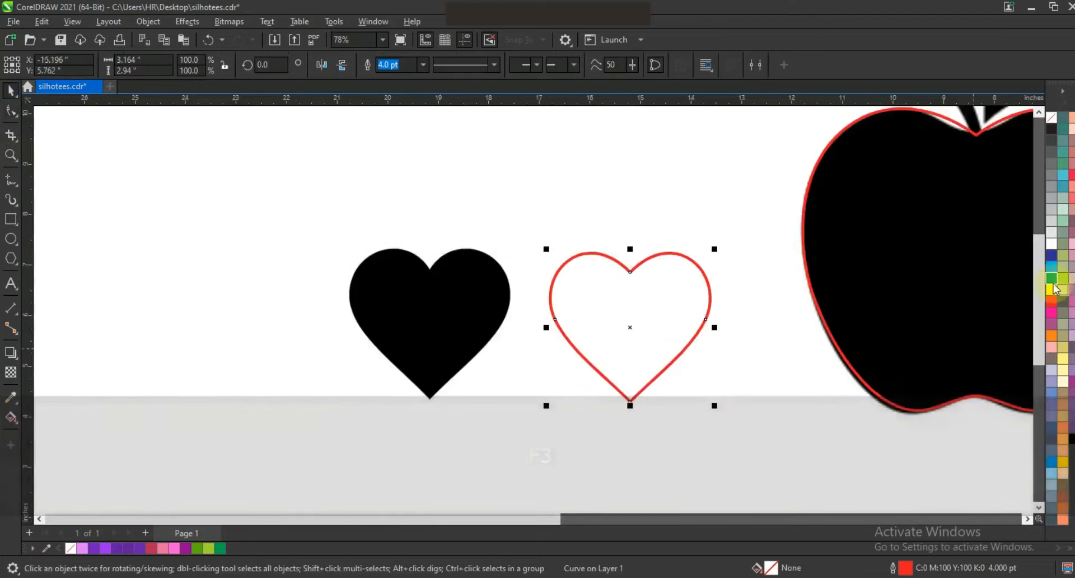
left_click(1051, 279)
Step: Align the green heart to the centre of the apple outline and move both into the empty area left of the black heart
key("shift")
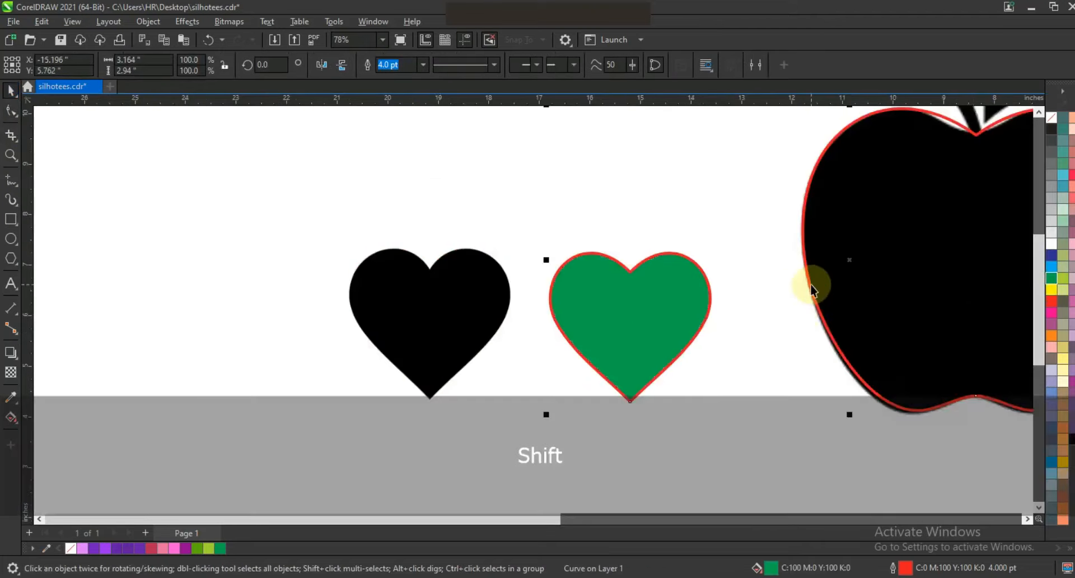
left_click(811, 290, "shift")
key("e")
key("c")
key("shift+F2")
key("F3")
key("F3")
left_click_drag(695, 314, 403, 314)
Step: Scale the green heart down proportionally to about 91.7% inside the apple outline
key("shift+F2")
key("Escape")
left_click(639, 235)
key("shift")
left_click_drag(642, 220, 633, 228)
Step: Realign the heart horizontally with the apple outline's centre and remove the heart's green fill
left_click(560, 310, "ctrl")
left_click(696, 333, "shift")
key("c")
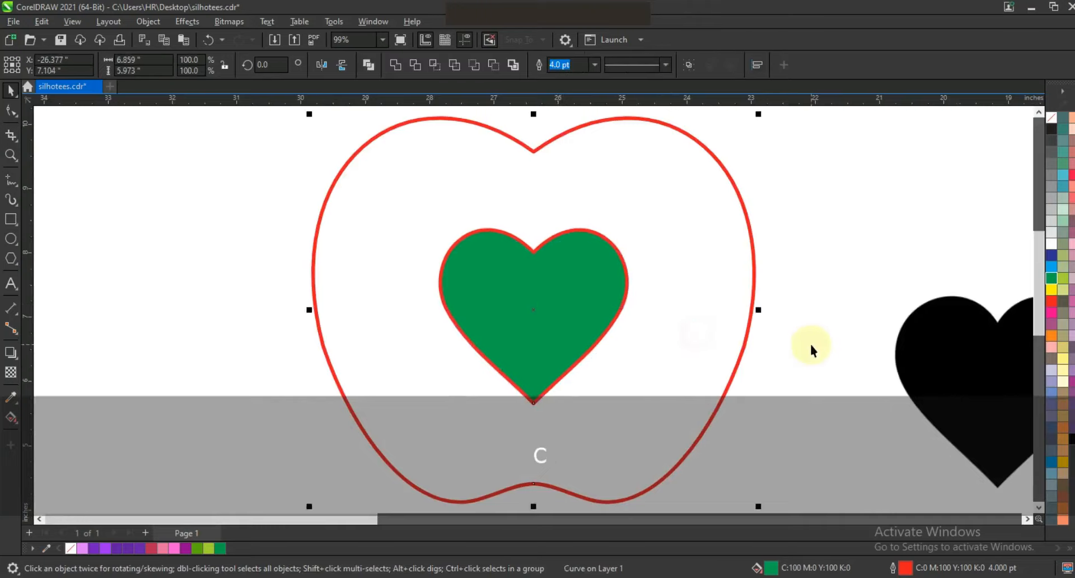
left_click(511, 283)
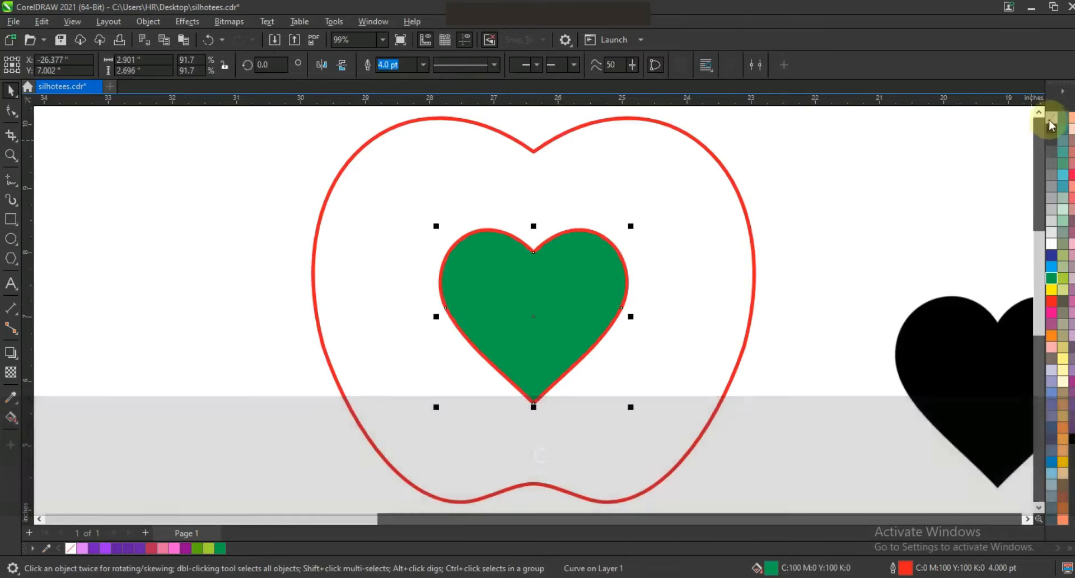
left_click(1050, 118)
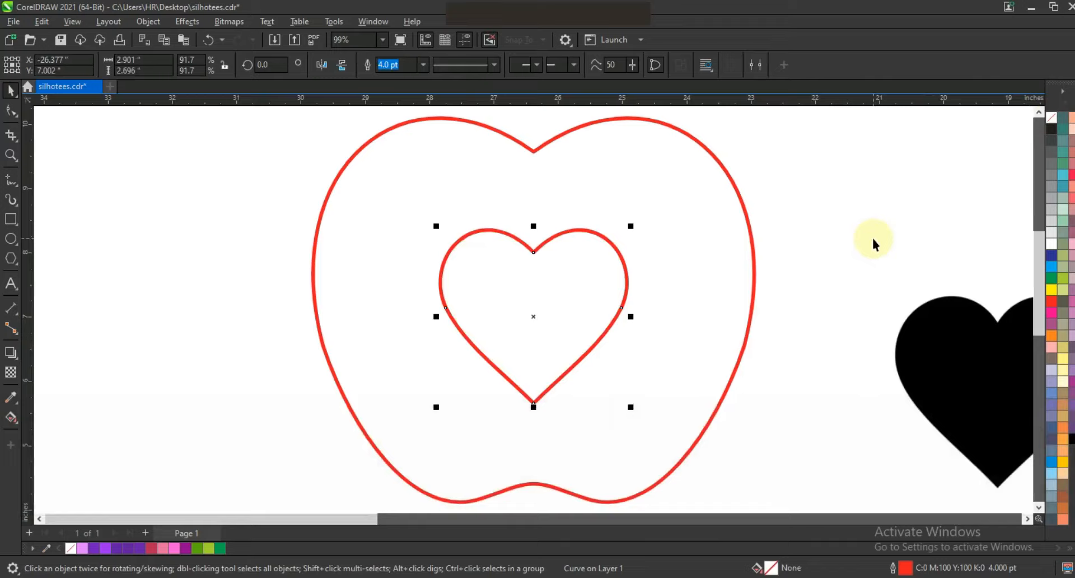
Step: Draw a line from above the apple's upper-left edge to just inside the heart's notch and bend it into a curve
left_click(873, 240)
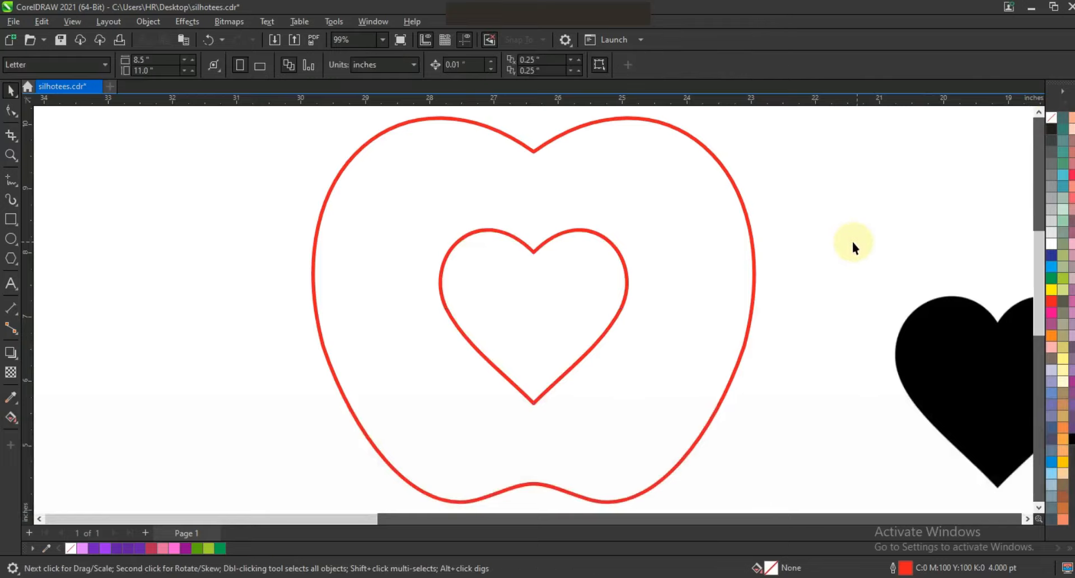
left_click(1038, 113)
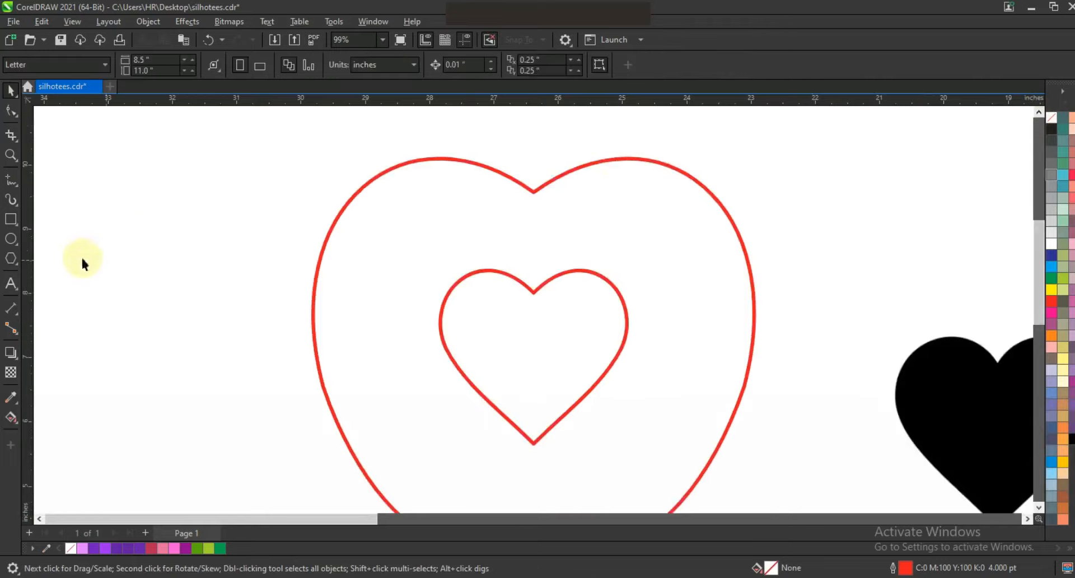
left_click(11, 180)
left_click(453, 160)
left_click(540, 308)
key("F10")
left_click_drag(484, 212, 541, 238)
left_click(540, 308)
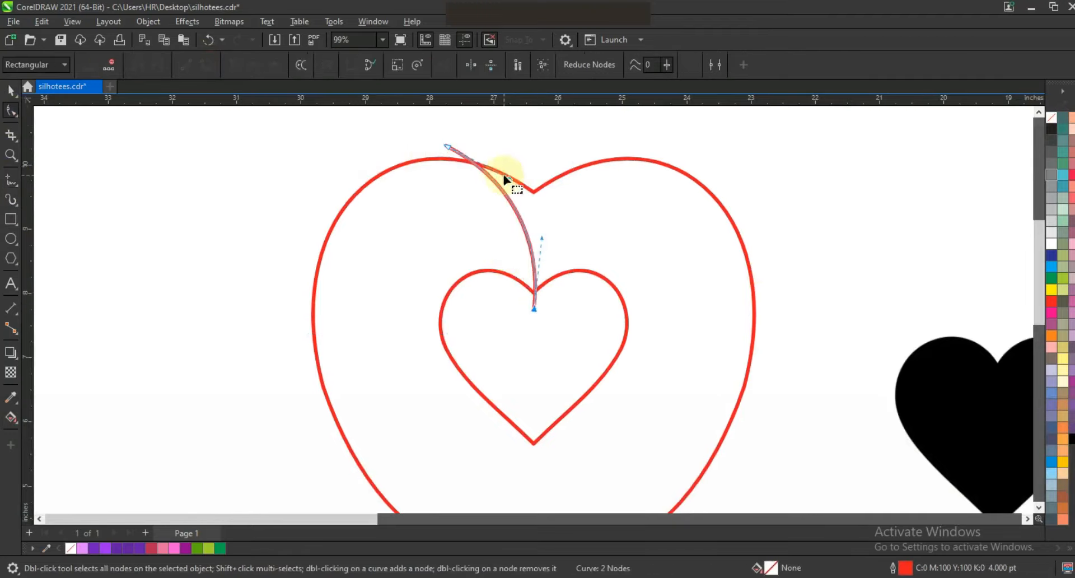
Step: Refine the bend of the curve at the apple's top so it bulges toward the centre, about 1.5 by 2.46 inches overall
left_click_drag(525, 178, 536, 177)
left_click(540, 307)
left_click_drag(542, 253, 544, 240)
key("F3")
key("Escape")
left_click_drag(398, 149, 652, 367)
Step: Draw a downward-sagging curve about 3.5 by 0.76 inches from the heart's lower tip to just past the apple's lower-right edge
left_click(9, 179)
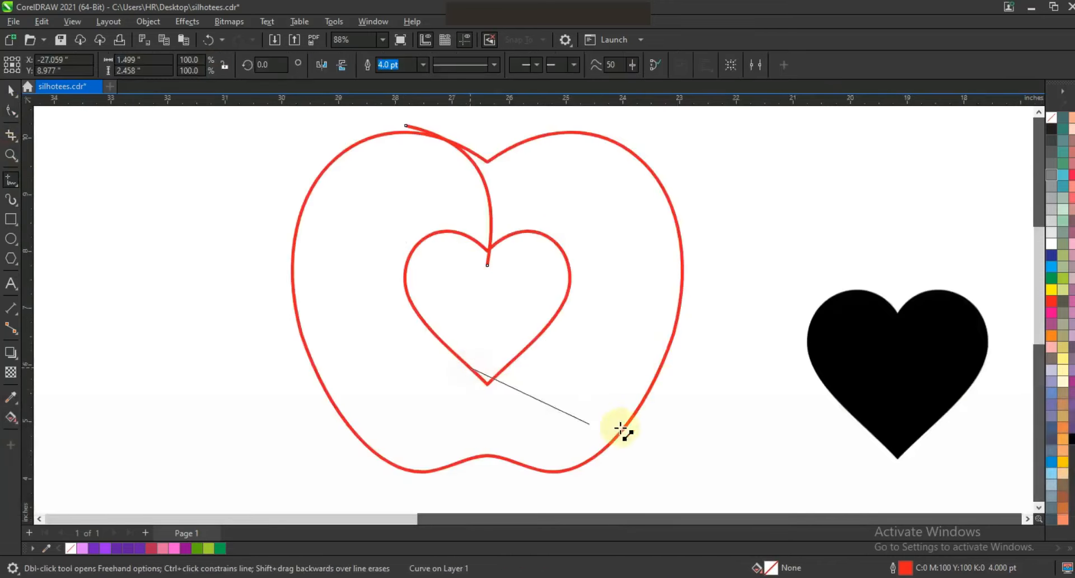
left_click(665, 376)
key("F10")
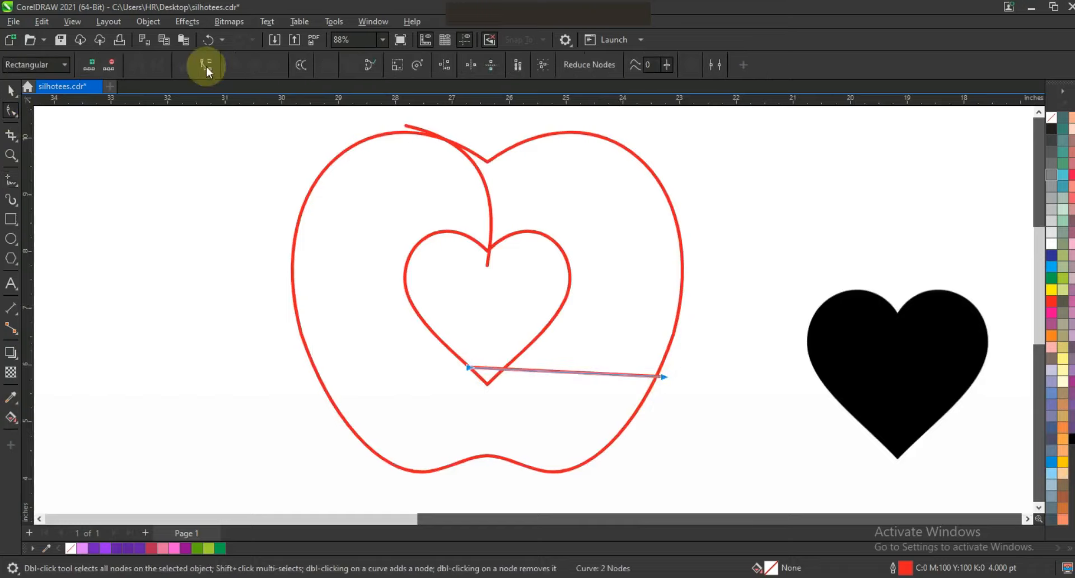
left_click_drag(526, 400, 474, 371)
left_click_drag(665, 377, 667, 364)
left_click_drag(509, 418, 506, 424)
left_click_drag(595, 409, 621, 422)
left_click_drag(506, 423, 507, 416)
left_click_drag(469, 363, 469, 368)
left_click_drag(507, 420, 507, 423)
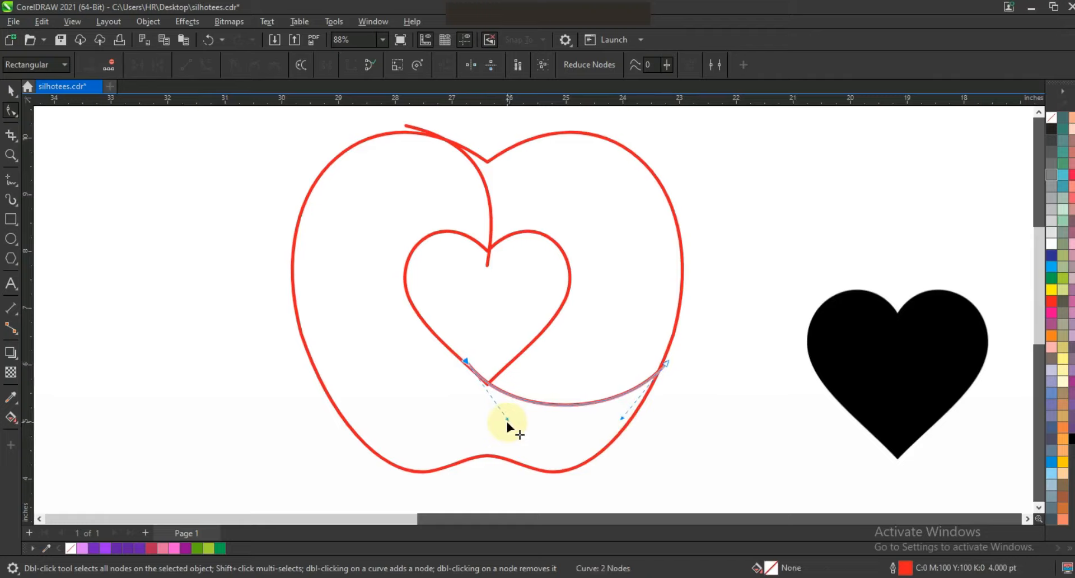
Step: Draw a line from the heart's upper-left lobe to the apple's lower-left edge and bend it outward into a curve
left_click(11, 178)
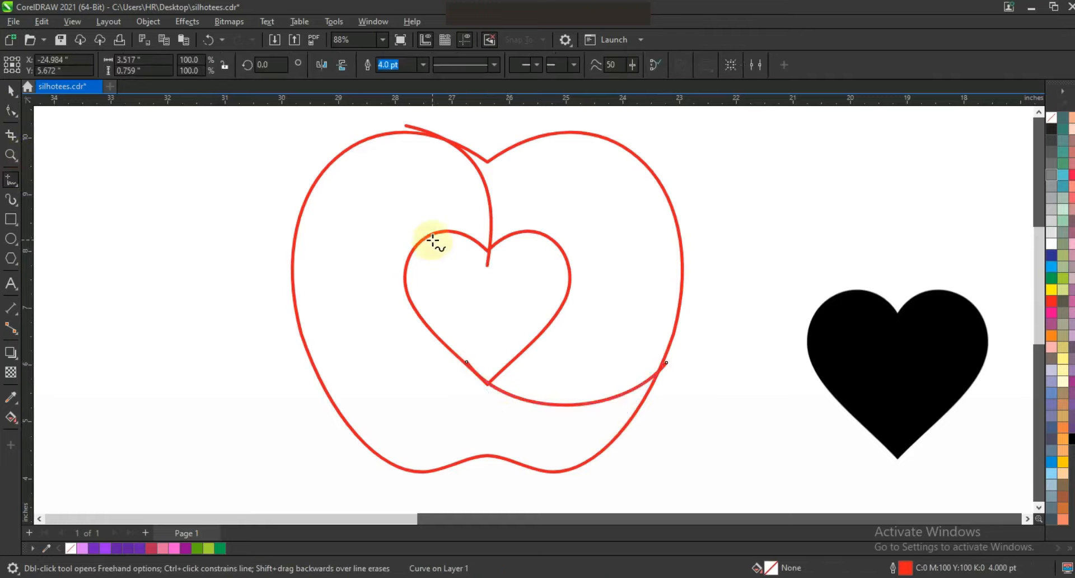
left_click(336, 435)
key("F10")
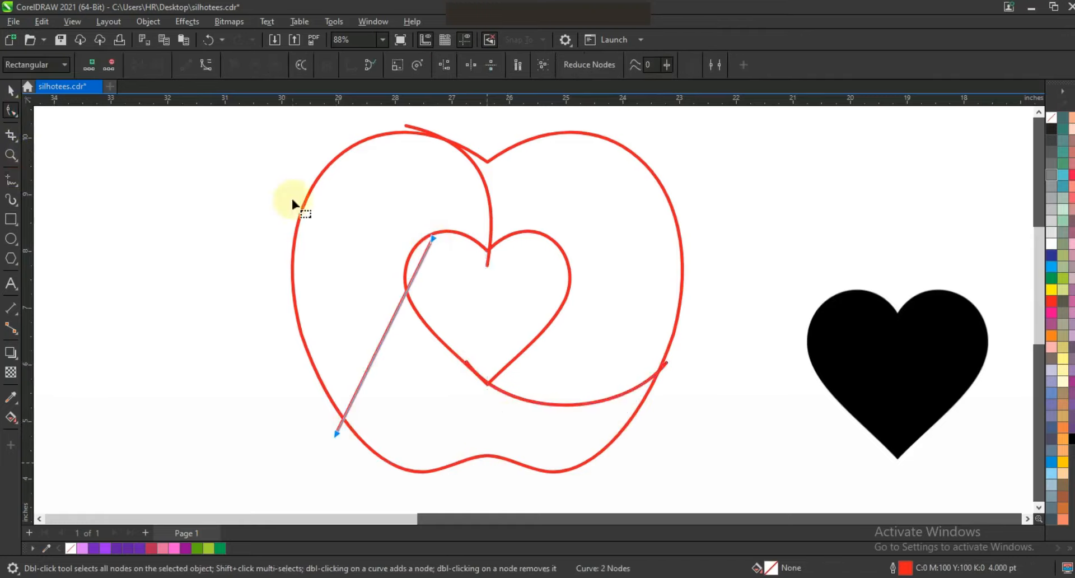
left_click_drag(389, 251, 355, 359)
left_click_drag(336, 435, 358, 450)
left_click(346, 331)
left_click_drag(346, 331, 325, 316)
Step: Shift the left curve's ends to the top of the heart's lobe and the apple's lower-left edge, and deepen its outward bulge
left_click_drag(434, 239, 450, 234)
mouse_move(348, 310)
left_mouse_down()
mouse_move(314, 312)
mouse_move(352, 313)
left_mouse_up()
left_click_drag(360, 451, 390, 471)
left_click_drag(336, 325, 286, 328)
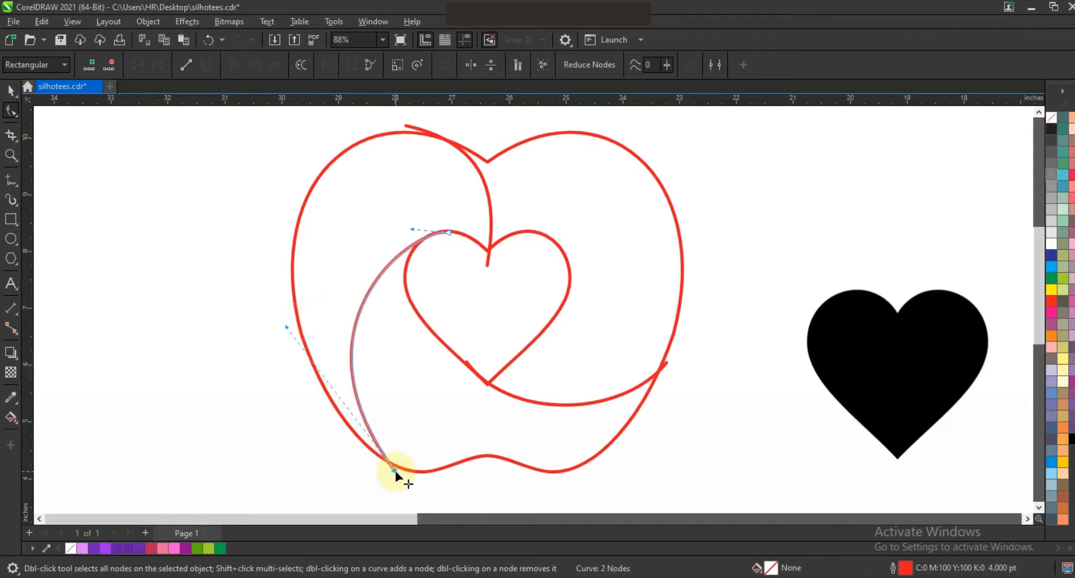
left_click(175, 300)
key("space")
Step: Use Smart Fill to create three filled pieces from the areas between the apple outline, heart and dividing curves
left_click(17, 421)
left_click(32, 430)
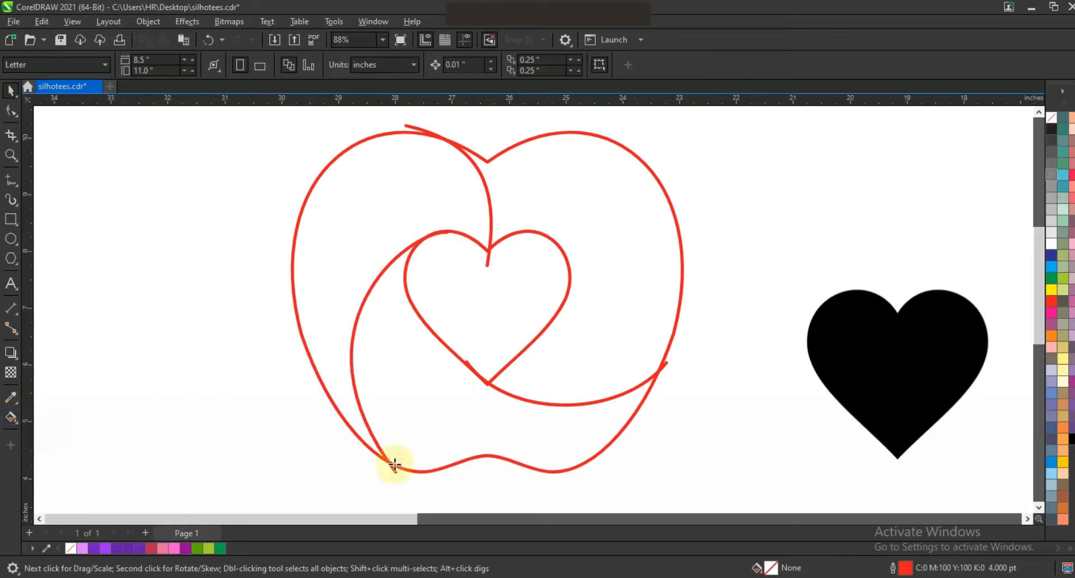
left_click(504, 425)
left_click(597, 360)
left_click(463, 207)
Step: Delete the red construction curve that runs from the apple's top to the heart's notch
left_click(10, 88)
left_click(420, 128)
key("Delete")
left_click(447, 234)
key("Delete")
key("ctrl+z")
Step: Delete the remaining red construction lines, including the apple and heart outlines, keeping only the blue filled pieces
left_click(671, 371)
key("Delete")
left_click(398, 474)
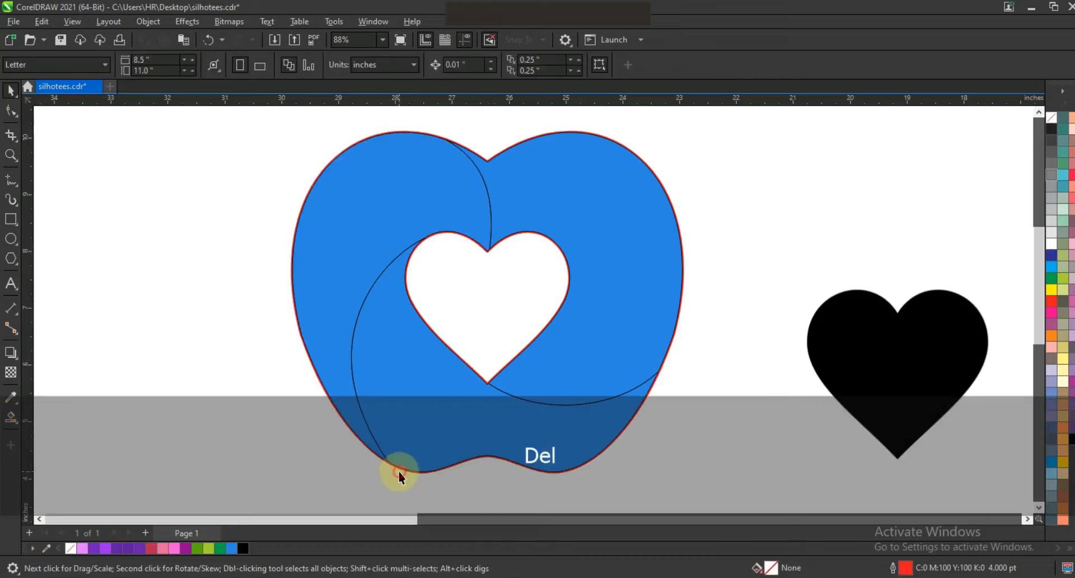
left_click(396, 472)
key("Delete")
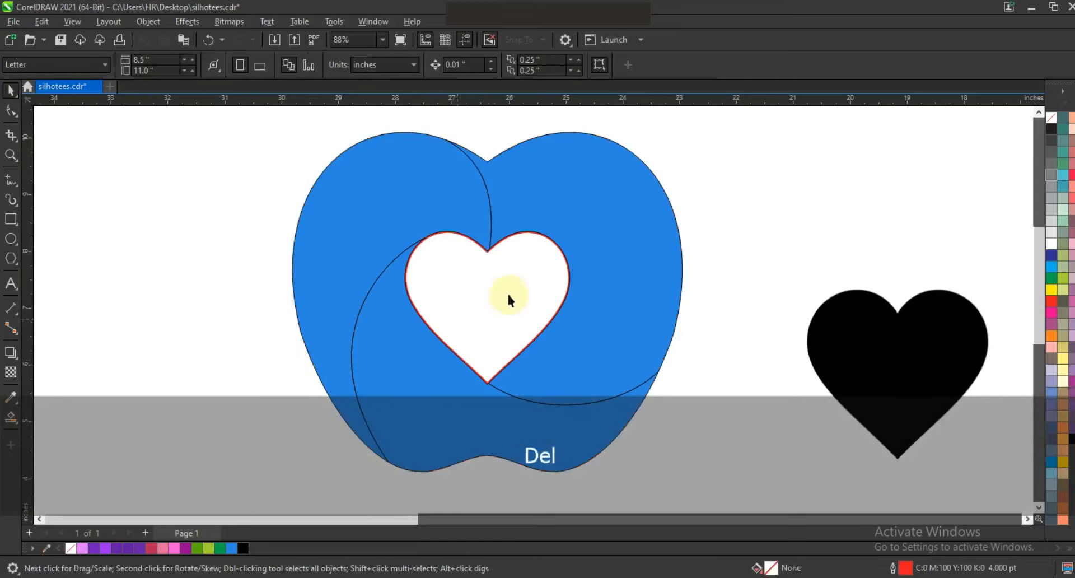
left_click(456, 249)
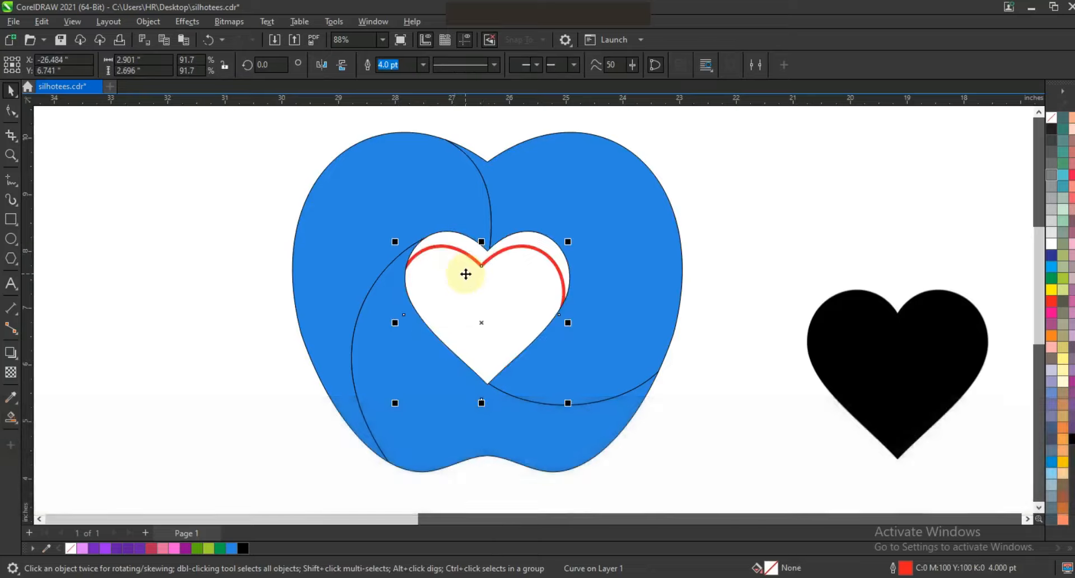
key("Delete")
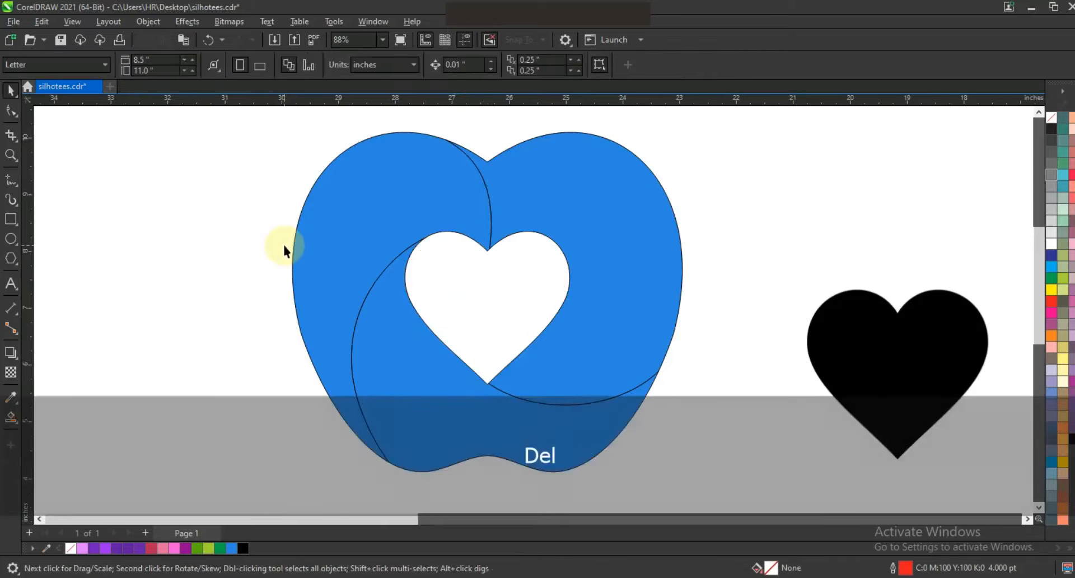
Step: Fill the right piece with crimson #B72755, the left piece with purple #91018F and the lower piece with violet #621BA5
left_click(628, 311)
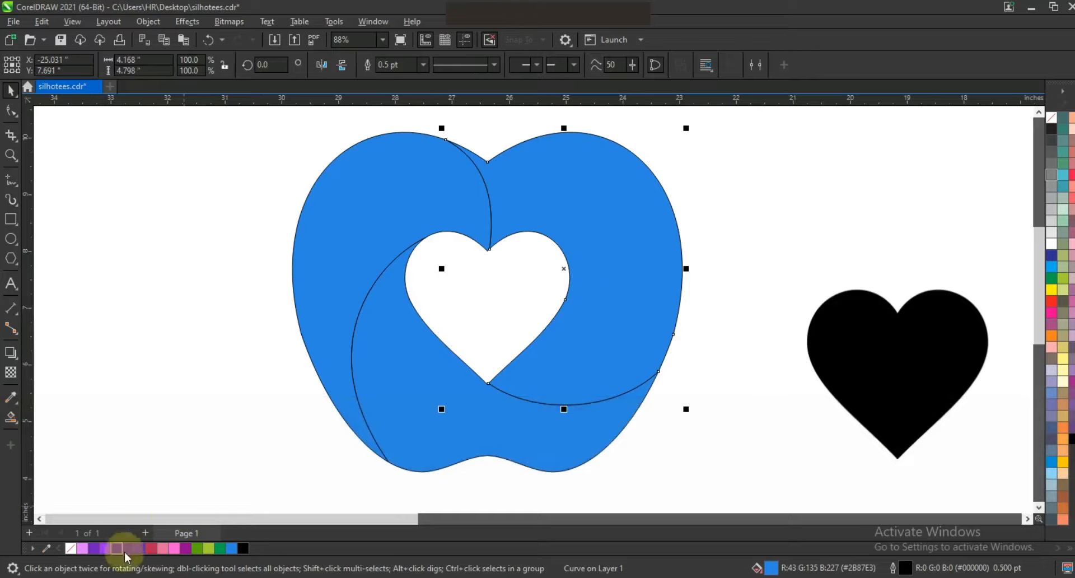
left_click_drag(152, 548, 628, 324)
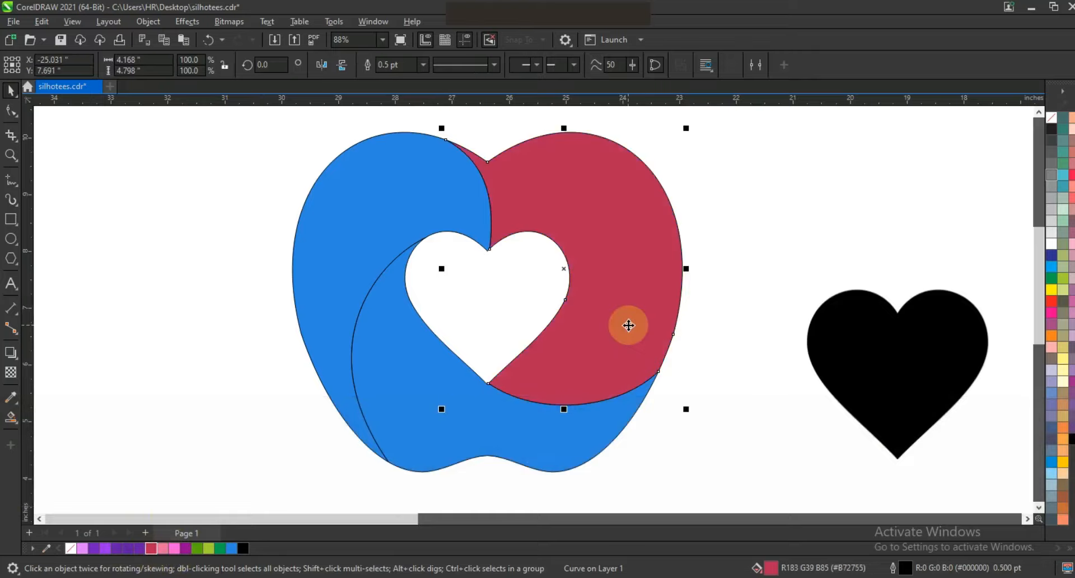
left_click(409, 221)
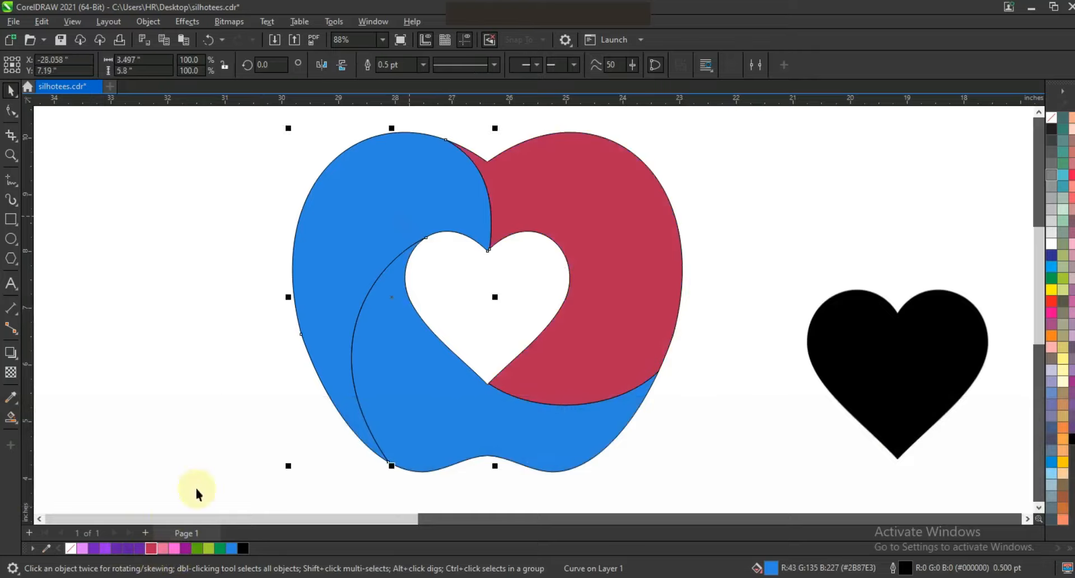
left_click(184, 548)
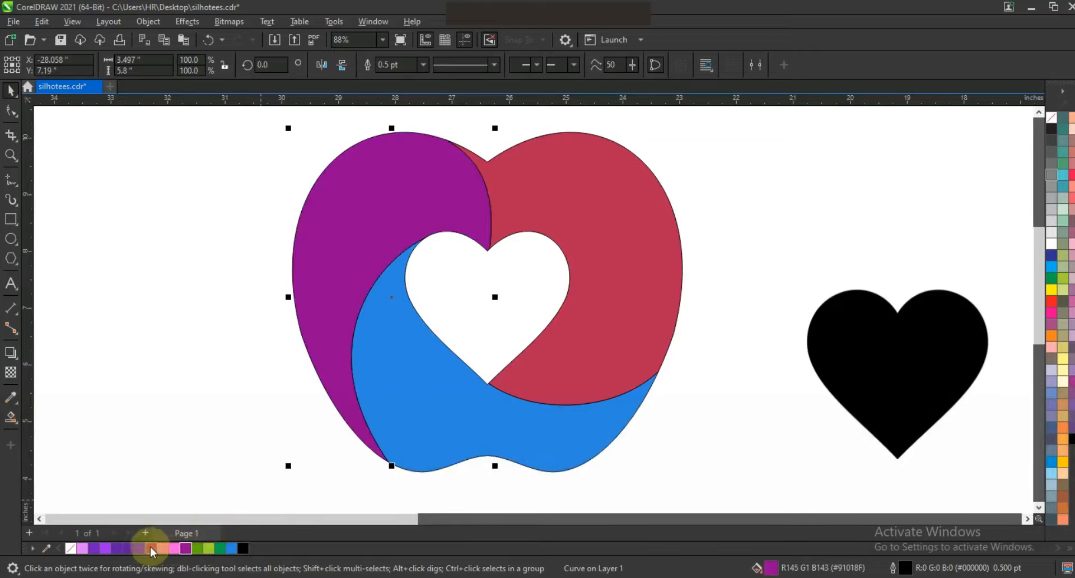
left_click(511, 434)
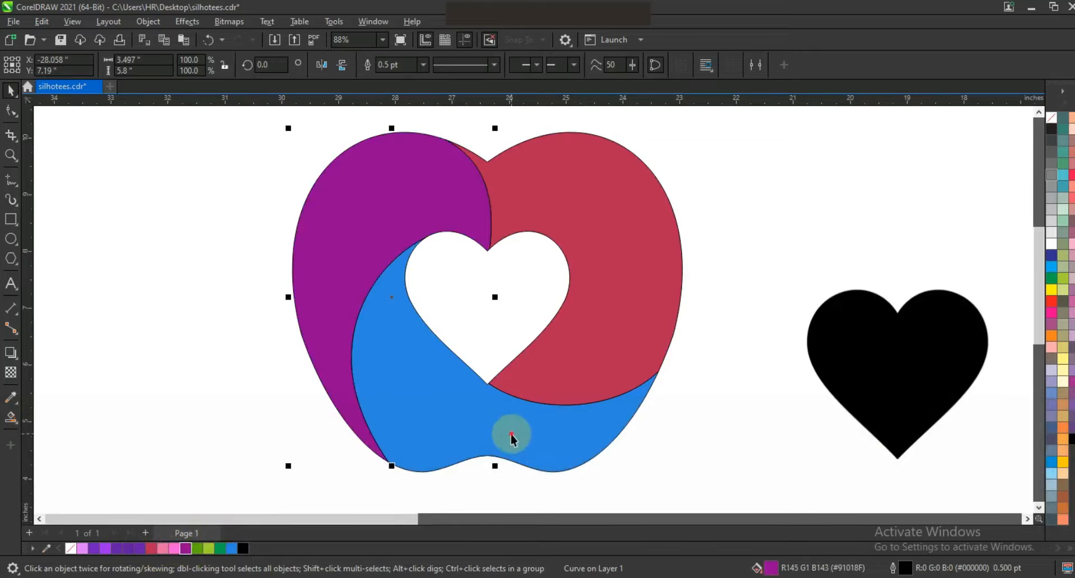
left_click(117, 547)
left_click(223, 394)
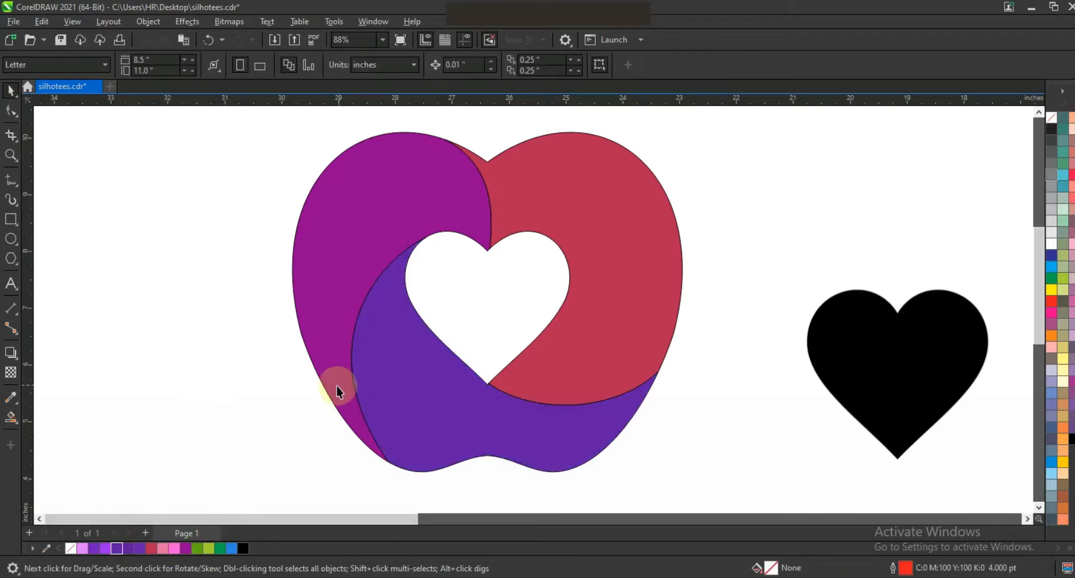
left_click(582, 347)
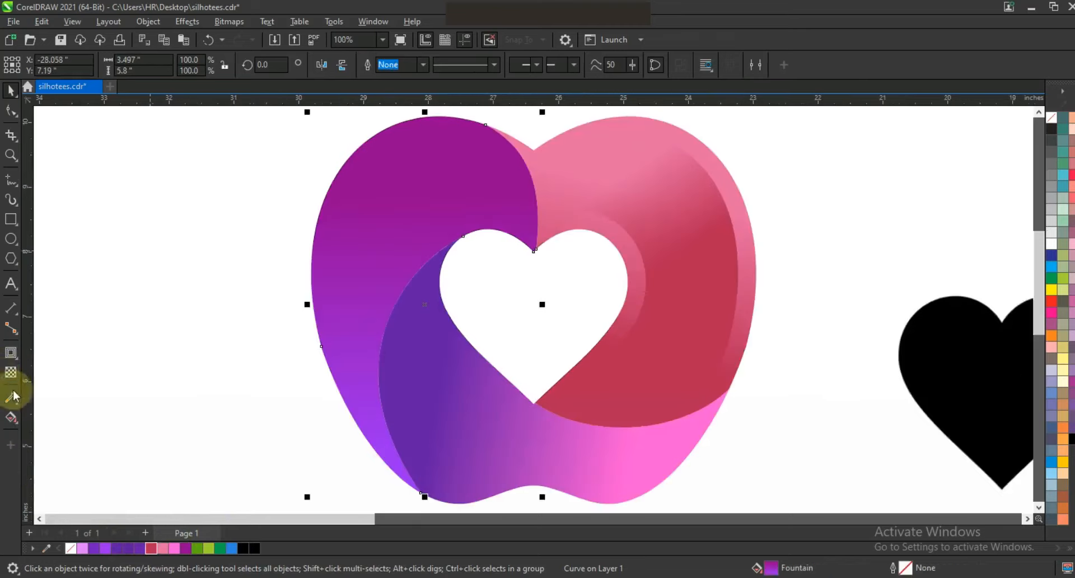
Step: Add a one-step inside contour with a 0.206-inch offset to the left purple piece and break the contour apart
left_click(9, 355)
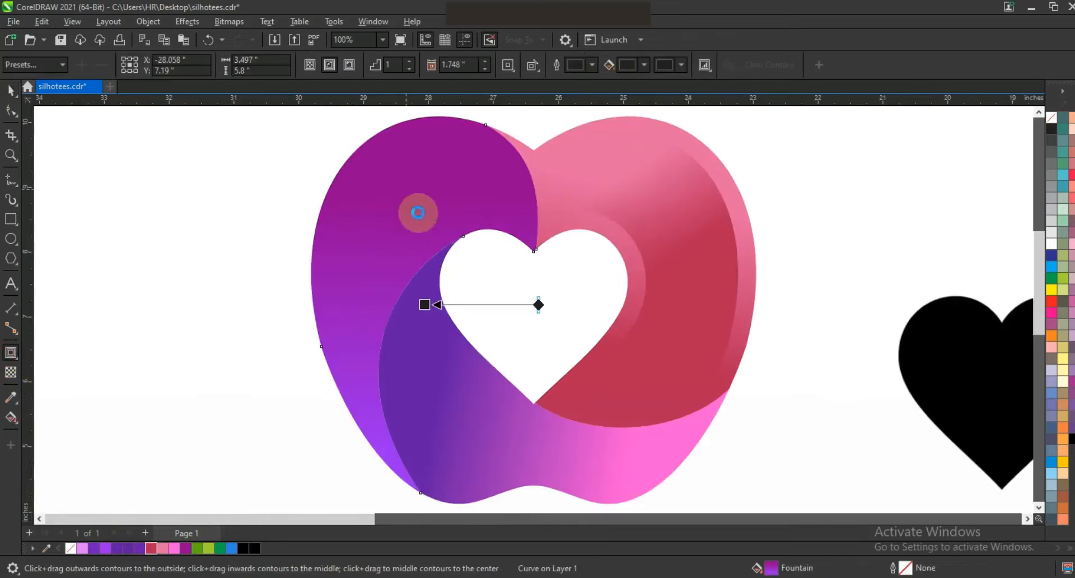
left_click(564, 325)
left_click_drag(535, 251, 524, 241)
left_click(11, 91)
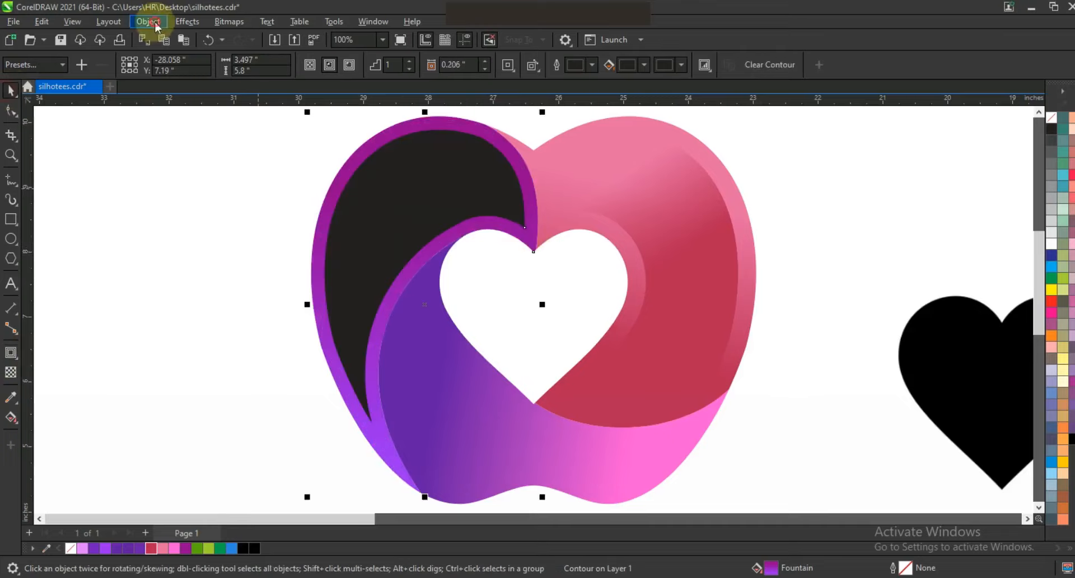
left_click(147, 21)
left_click(184, 328)
left_click(156, 283)
Step: Fill the separated inner shape of the left piece with violet #621BA5
left_click(365, 240)
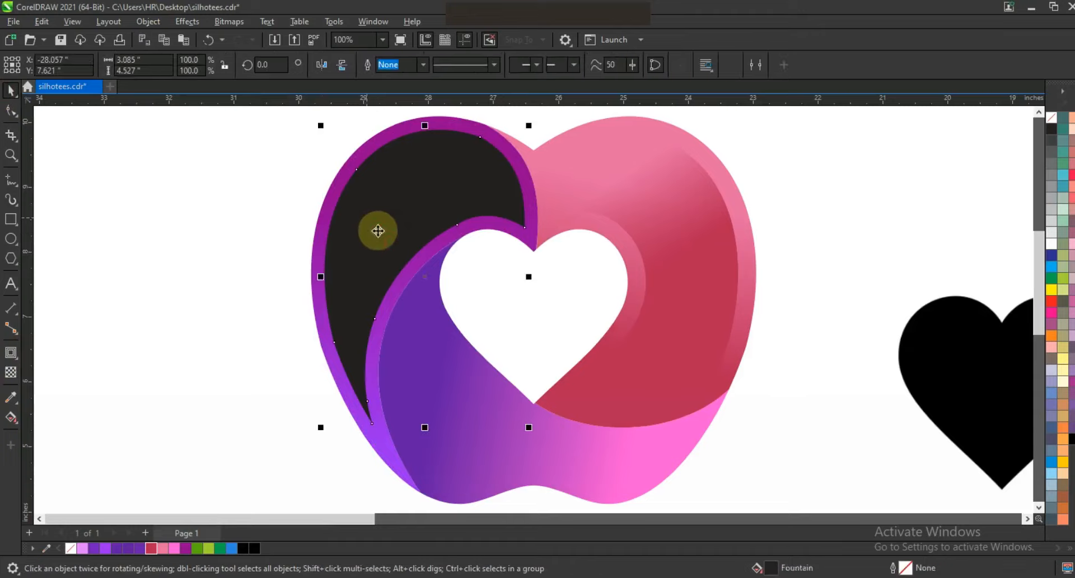
left_click(140, 548)
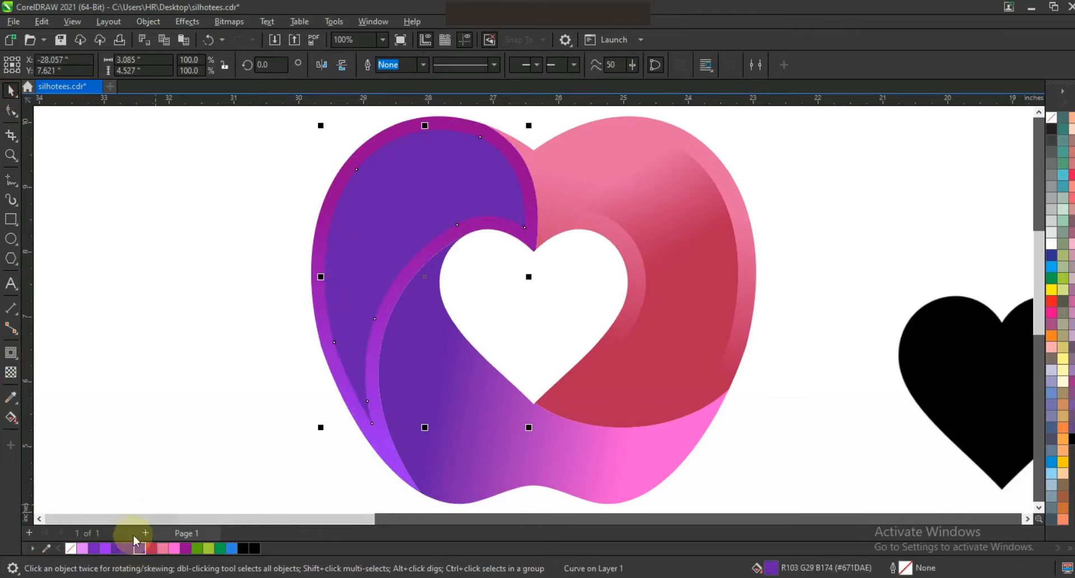
left_click(117, 549)
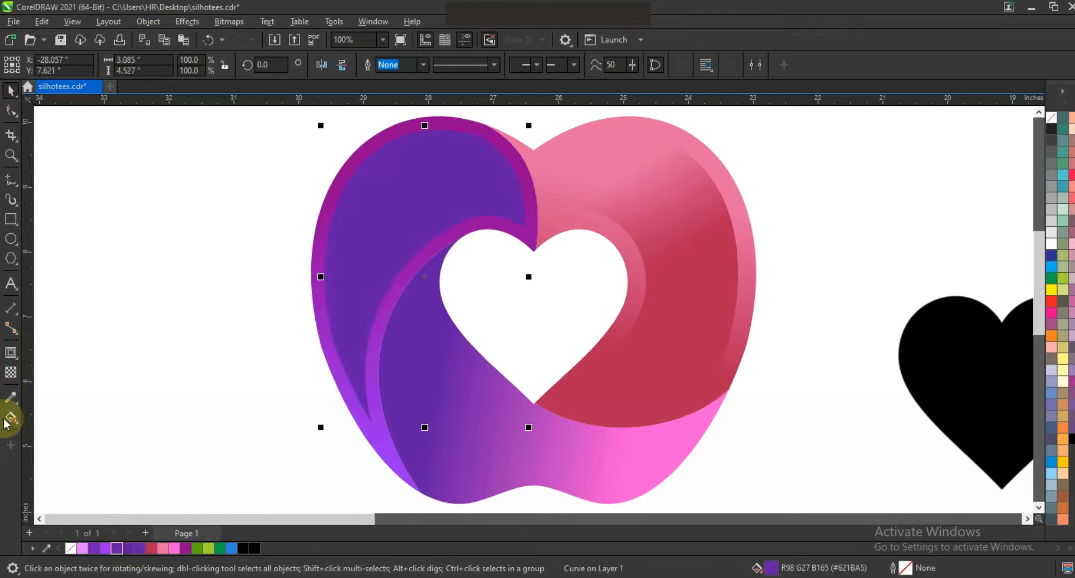
Step: Apply a gradient transparency to the left inner shape, fading it out from its lower left toward its upper right
left_click(11, 371)
left_click_drag(367, 276, 451, 167)
left_click(358, 293)
left_click_drag(368, 276, 357, 304)
left_click(11, 89)
Step: Add a one-step inside contour with a 0.225-inch offset to the lower gradient piece and break it apart
left_click(479, 455)
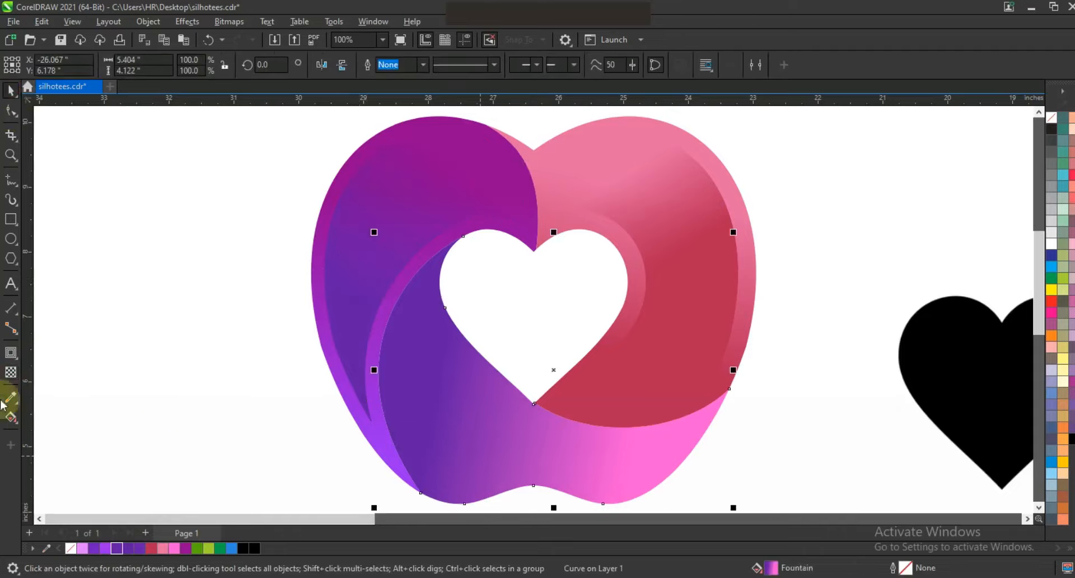
left_click(11, 352)
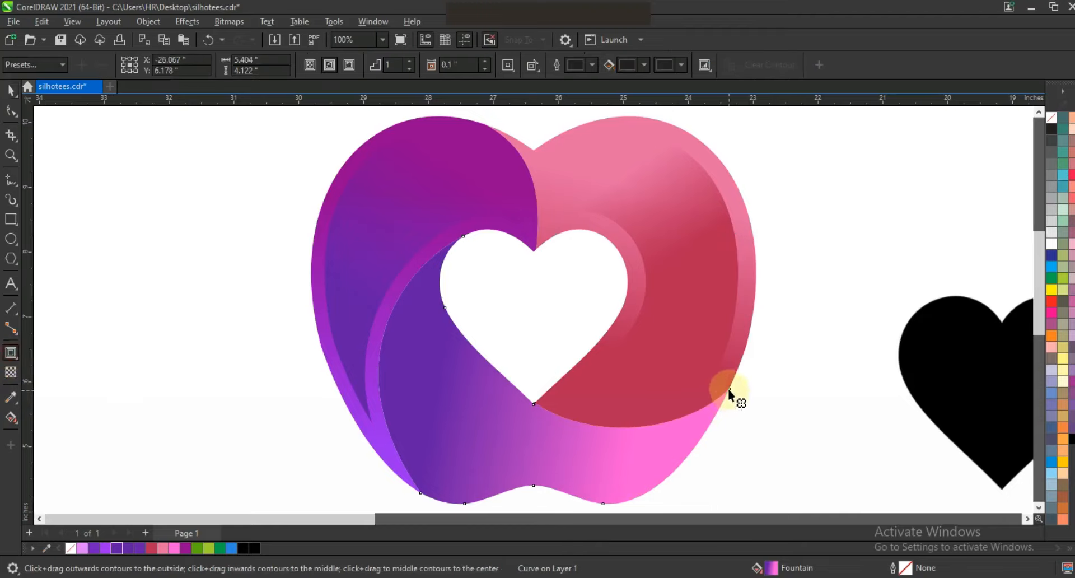
left_click_drag(727, 389, 717, 403)
left_click(12, 93)
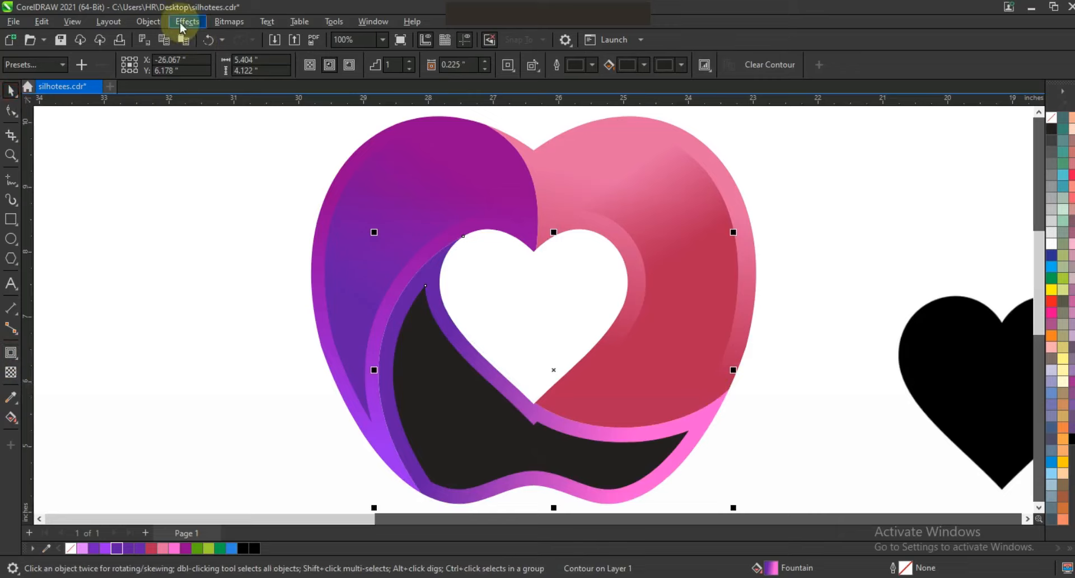
left_click(147, 21)
left_click(171, 331)
Step: Try palette colours on the separated inner shape of the lower piece and fill it with violet #621BA5
left_click(498, 449)
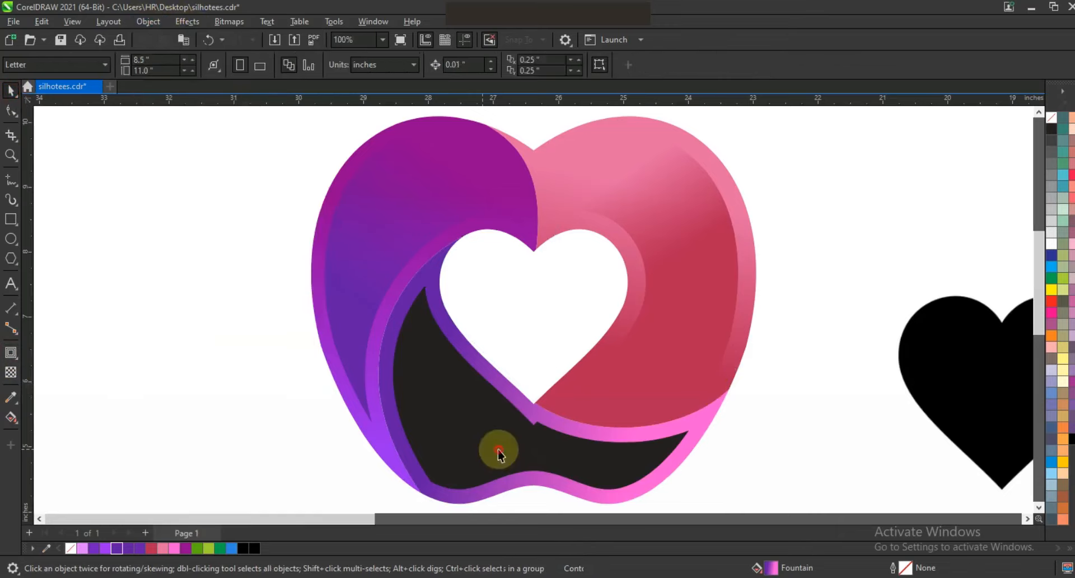
left_click(130, 548)
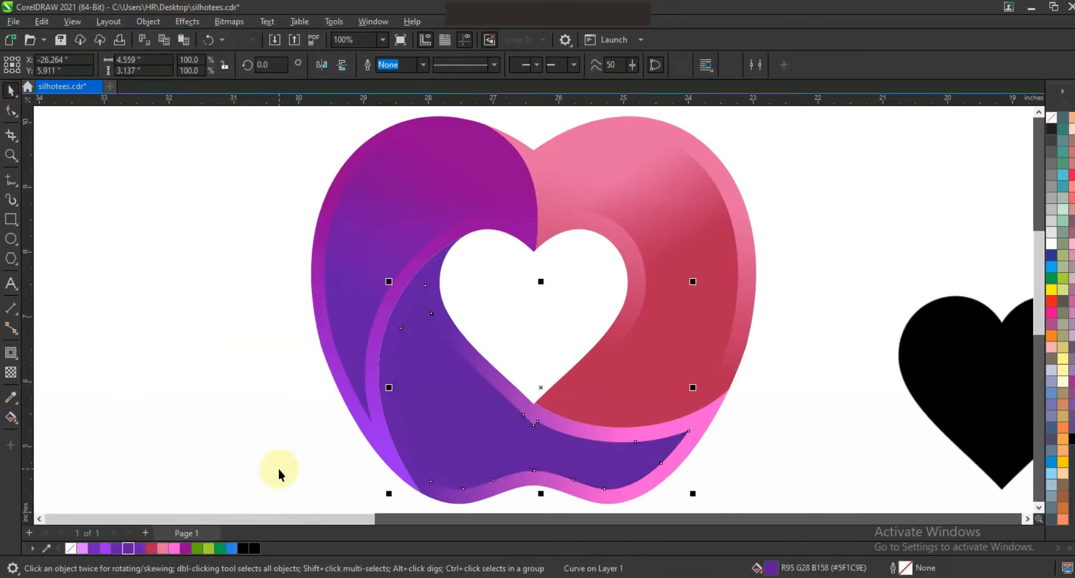
left_click(173, 548)
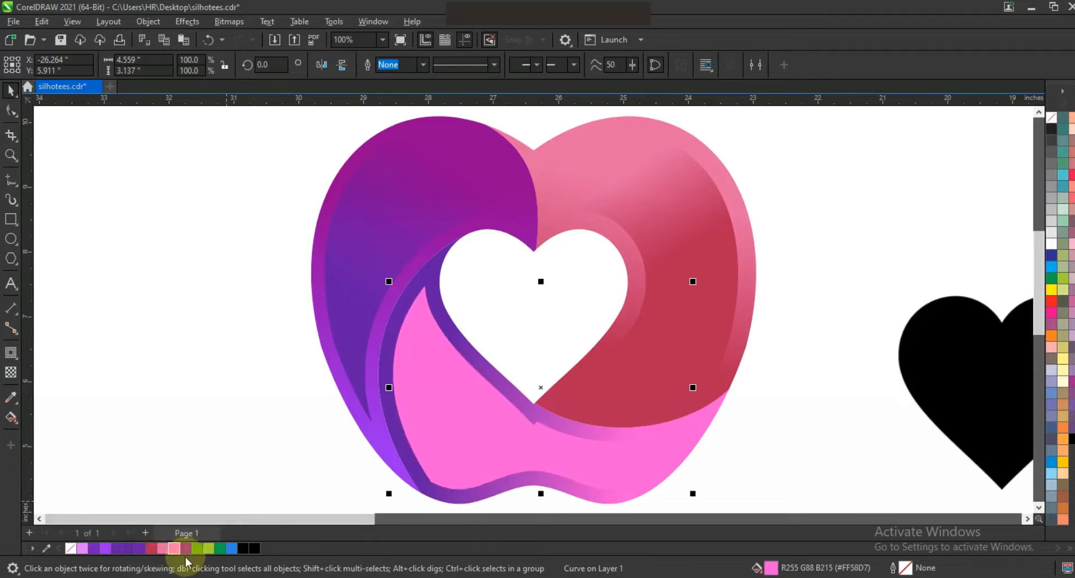
left_click(117, 549)
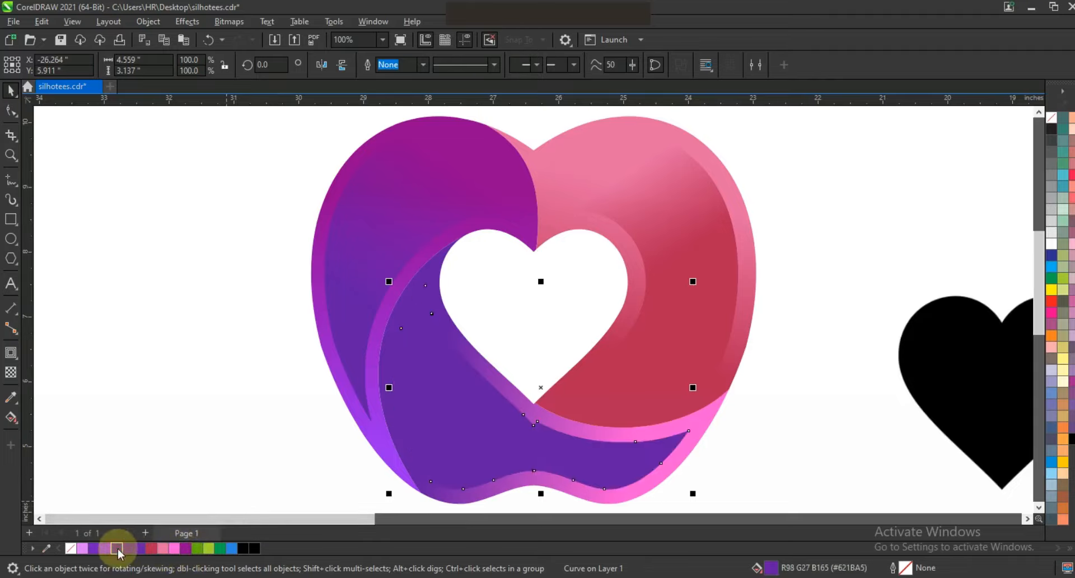
Step: Apply a gradient transparency to the lower inner shape, fading it out toward the pink right end
left_click(10, 372)
left_click_drag(478, 420, 615, 463)
left_click_drag(481, 419, 470, 410)
key("Escape")
Step: Select all pieces of the coloured apple design and remove their outlines
scroll(342, 220, "down", 2)
key("space")
left_click_drag(355, 168, 655, 403)
right_click(1051, 124)
left_click(691, 180)
left_click(686, 224)
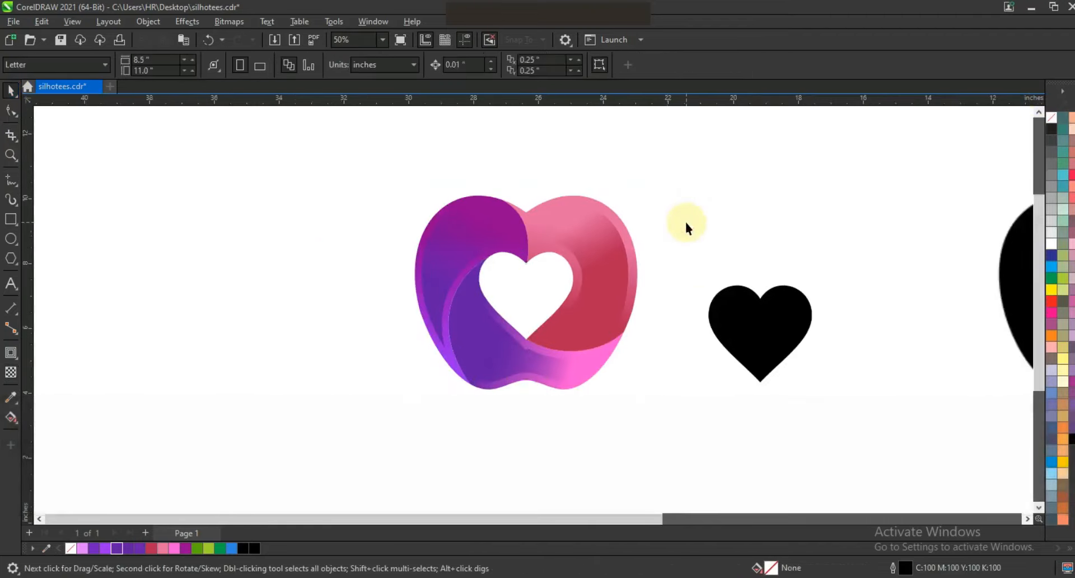
Step: Delete the stray nodes at the heart's bottom tip from the violet inner shape of the lower apple piece
left_click(535, 348)
left_click(11, 111)
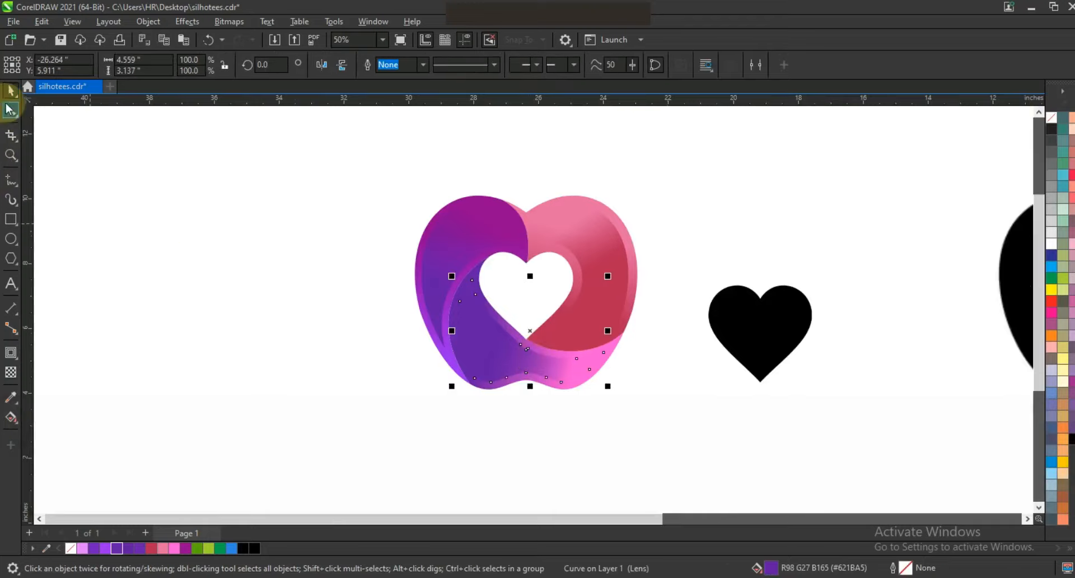
left_click(503, 337)
key("Delete")
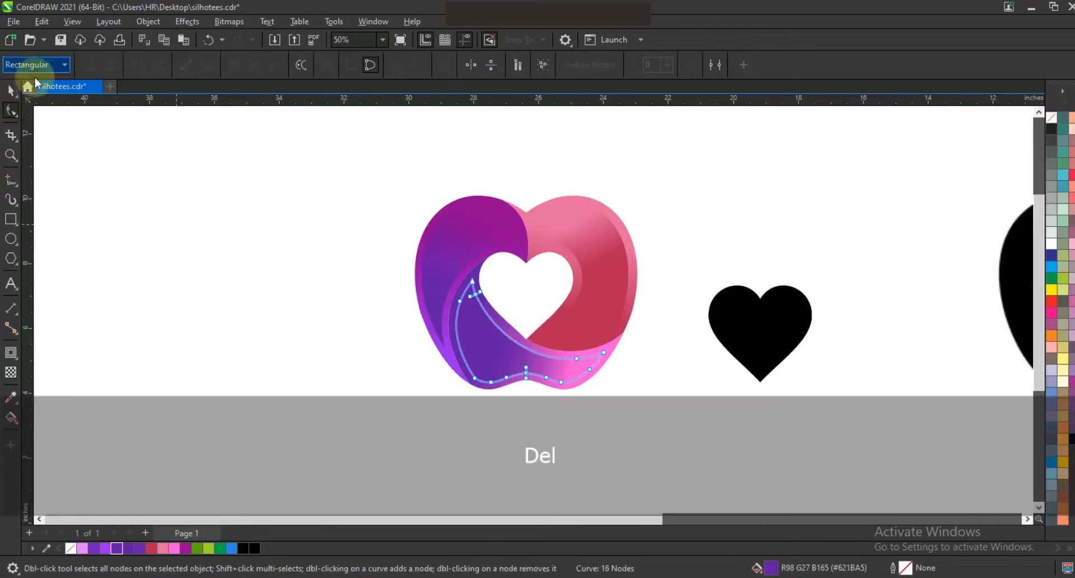
left_click(13, 89)
left_click(175, 252)
left_click_drag(315, 170, 669, 414)
key("F3")
key("Escape")
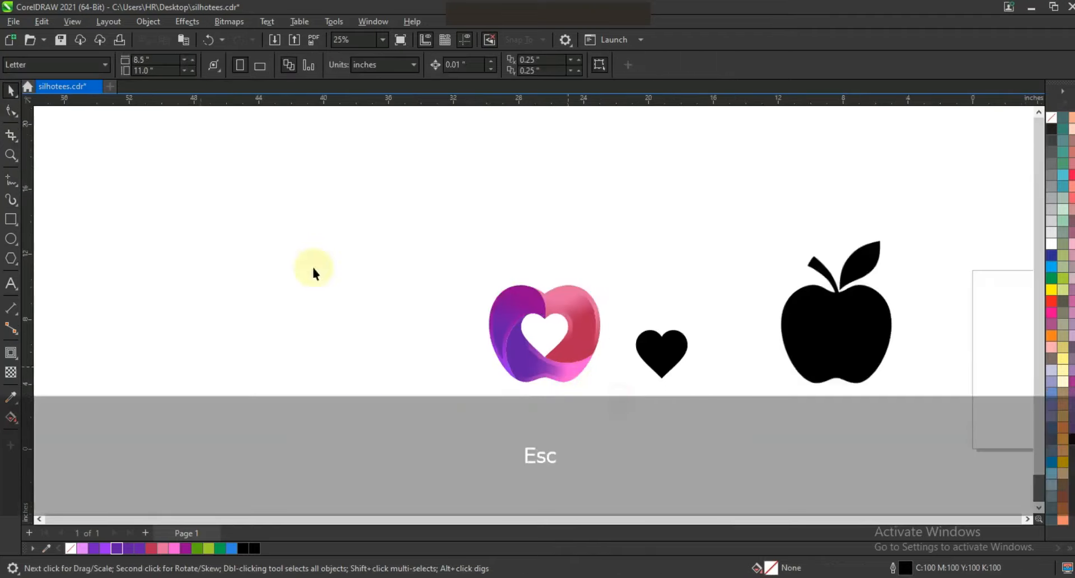
Step: Draw a straight line over the black apple's leaf, from its upper tip down to its base at the stem
left_click(12, 156)
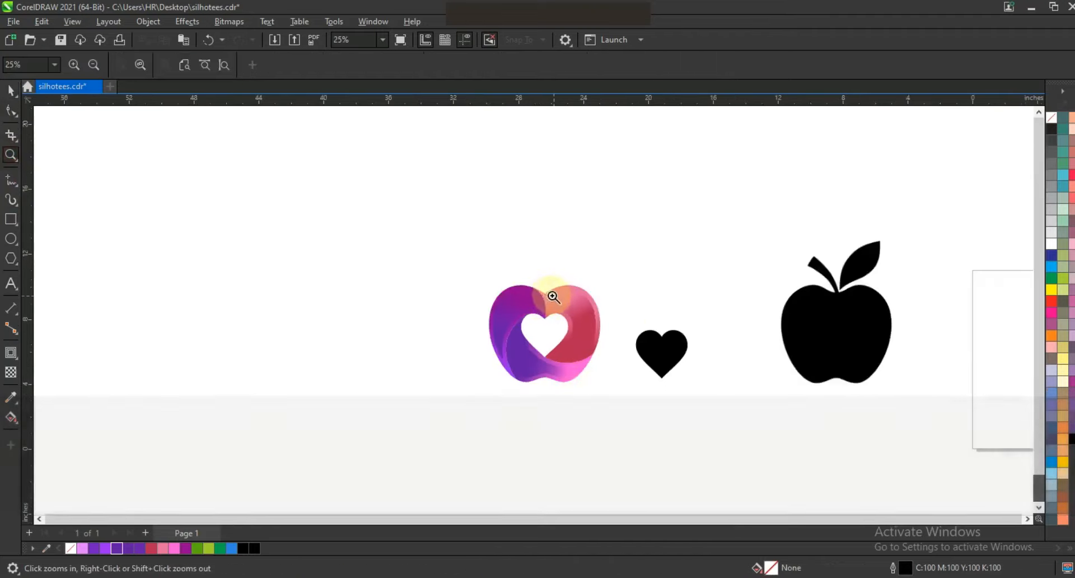
left_click_drag(640, 385, 640, 385)
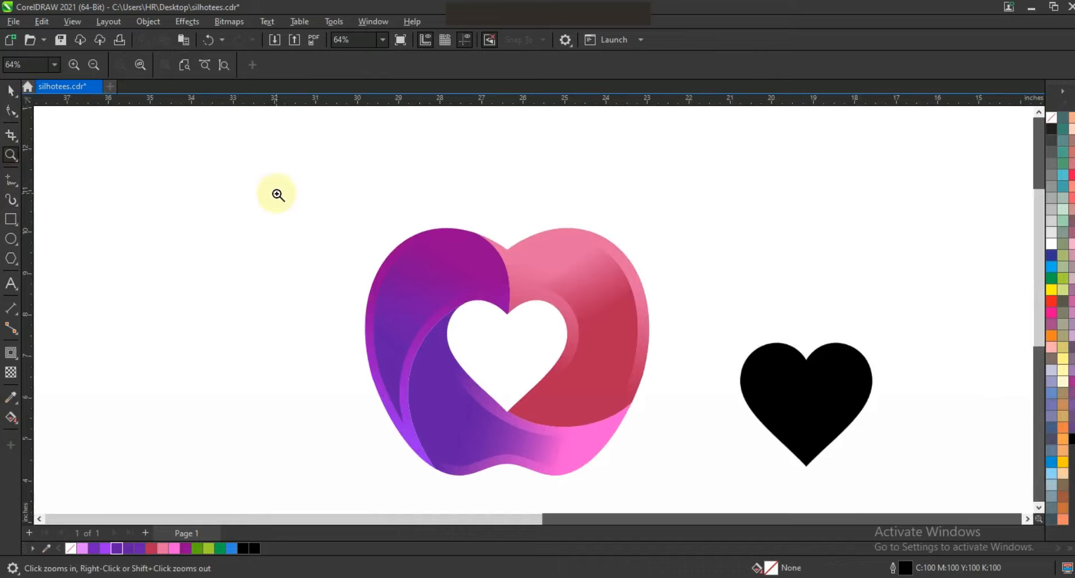
right_click(352, 207)
left_click_drag(791, 215, 916, 319)
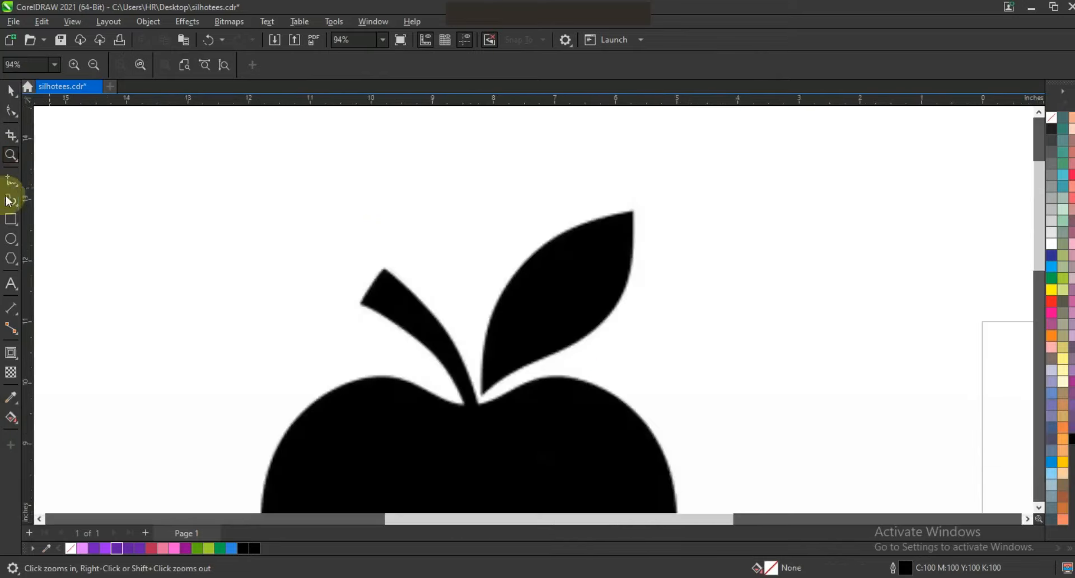
left_click(632, 212)
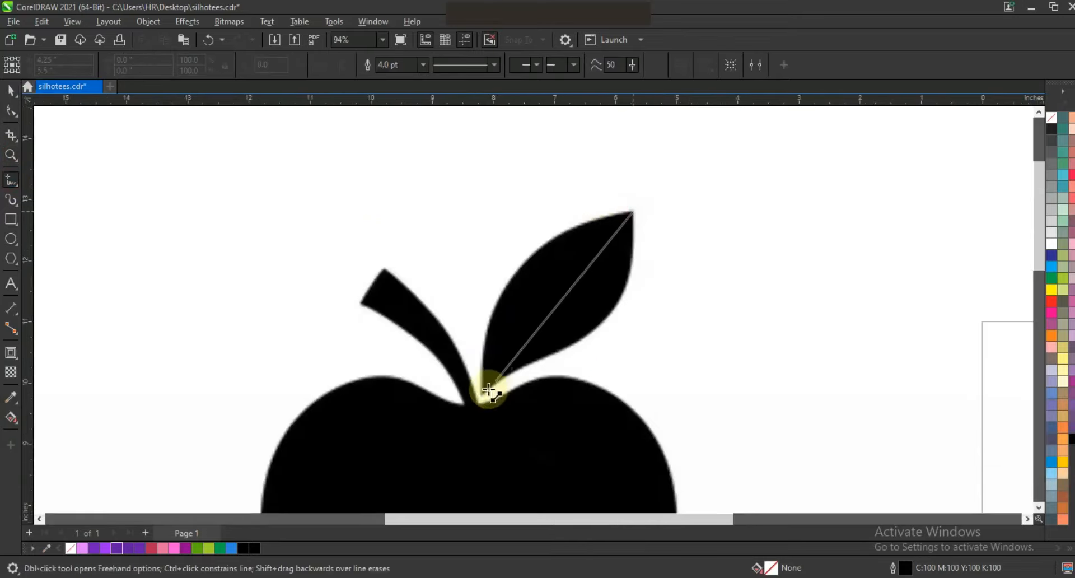
left_click(483, 392)
Step: Convert the line over the leaf to curves and bend its two sides to follow the black leaf's outline
left_click(12, 110)
left_click_drag(336, 185, 707, 427)
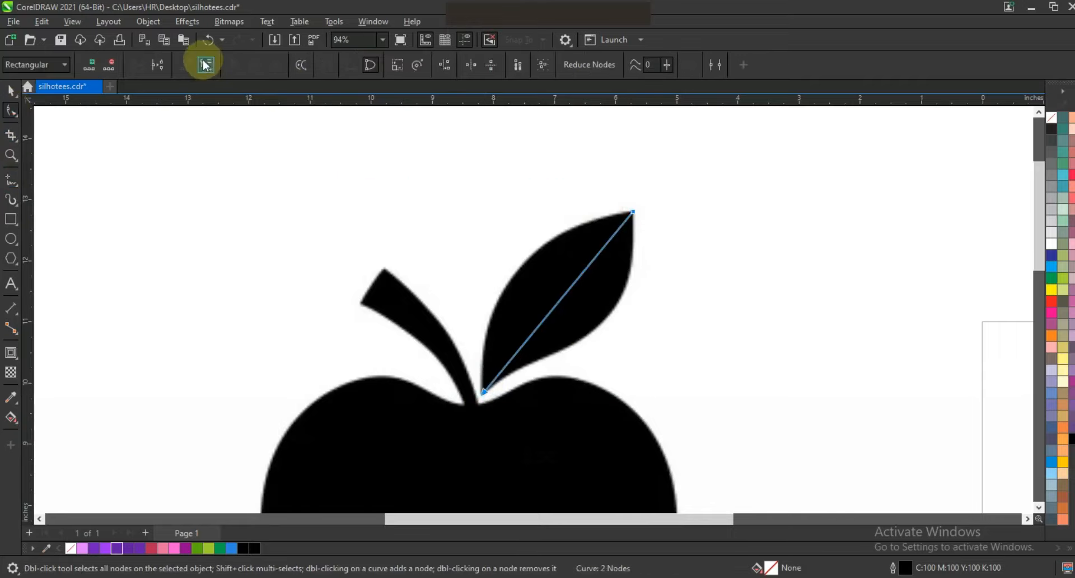
left_click_drag(530, 302, 505, 313)
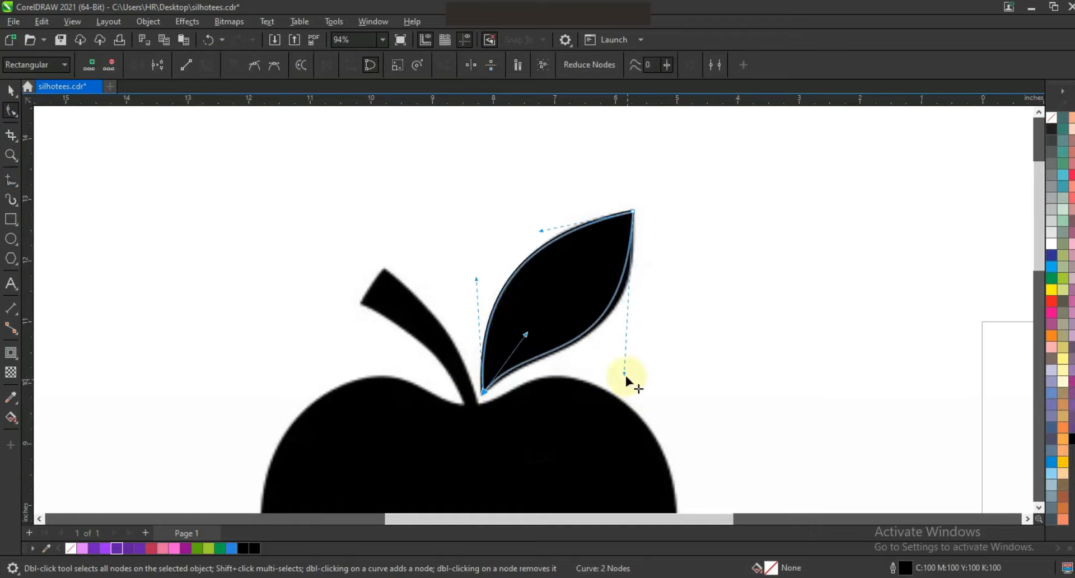
left_click_drag(624, 374, 635, 371)
Step: Draw a diagonal dividing line through the traced leaf, extending slightly past its tip and its base
left_click(11, 179)
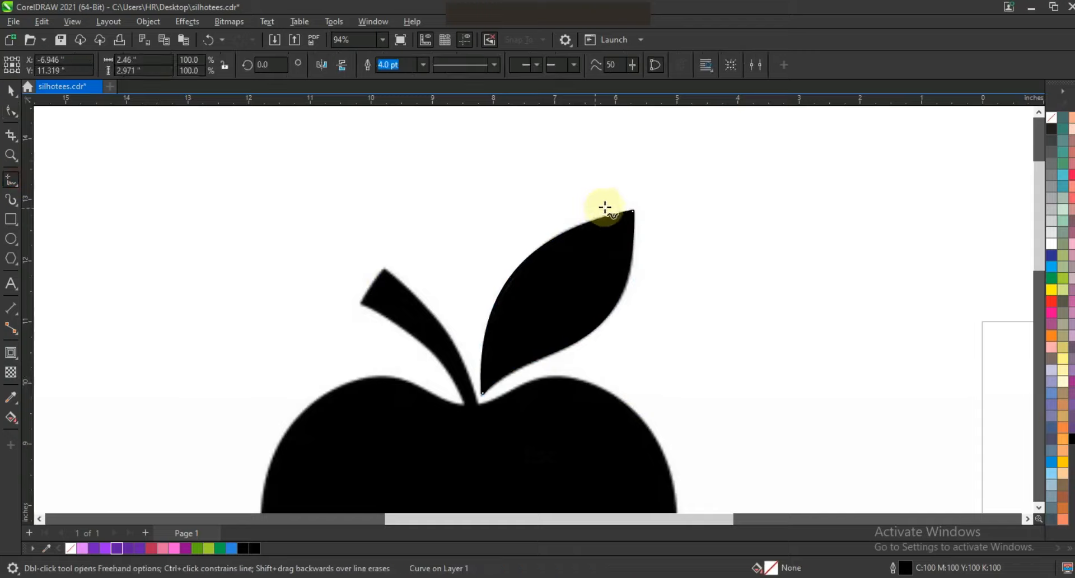
left_click(633, 211)
left_click(479, 399)
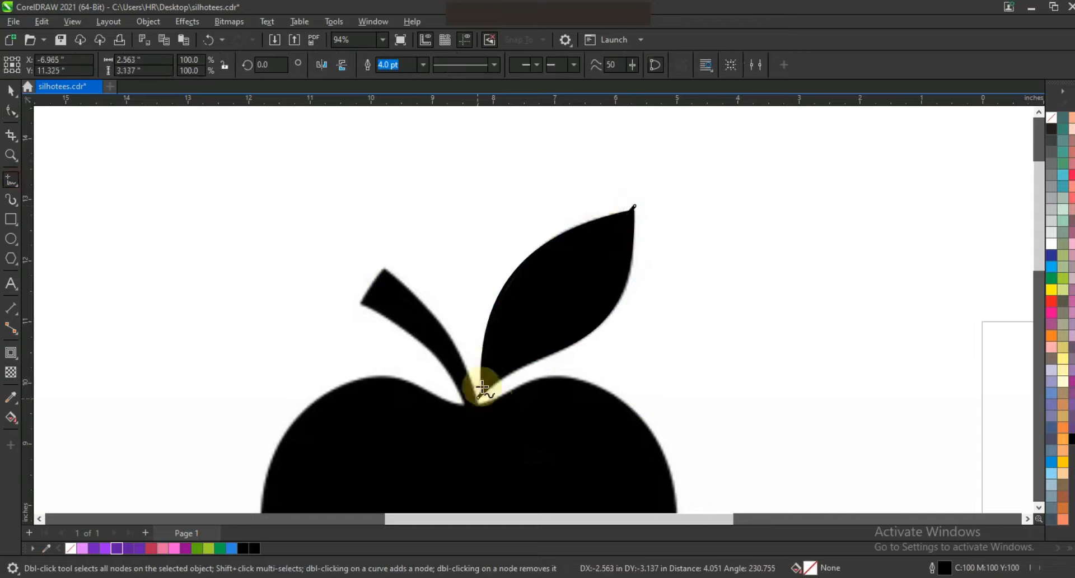
Step: Use Smart Fill to create separate blue shapes from the two halves of the divided leaf
left_click(10, 415)
left_click(60, 432)
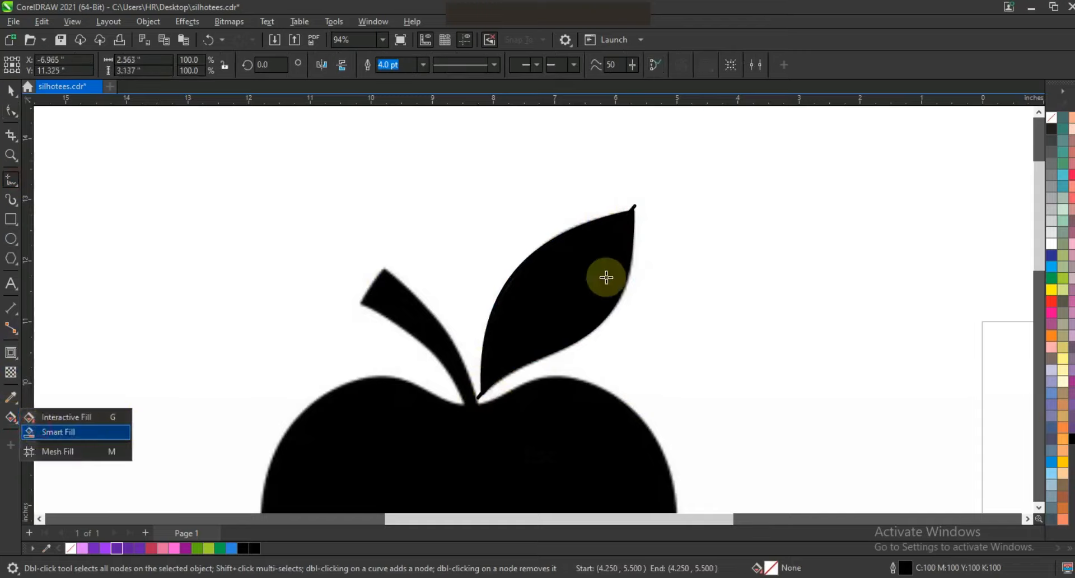
left_click(592, 285)
left_click(550, 256)
left_click(10, 89)
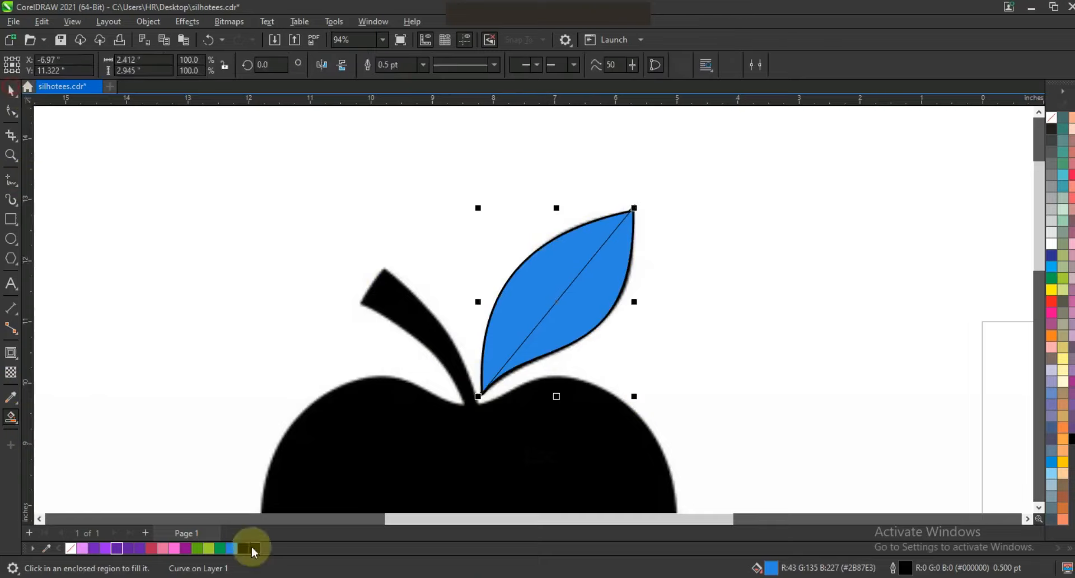
Step: Fill the leaf's upper half with green and fade it to light green toward the leaf tip
left_click_drag(216, 548, 546, 316)
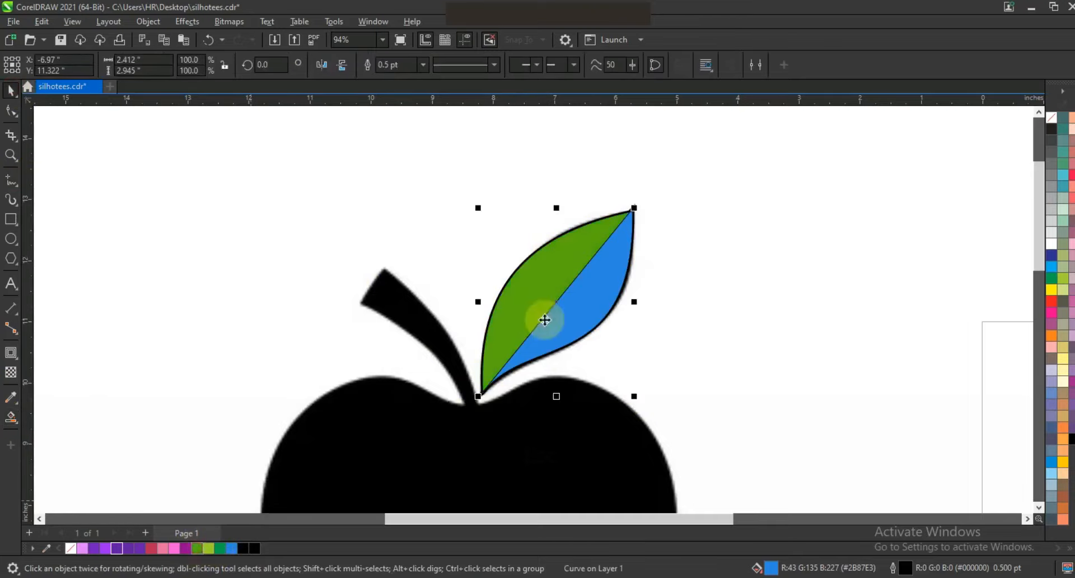
key("g")
left_click_drag(599, 247, 600, 247)
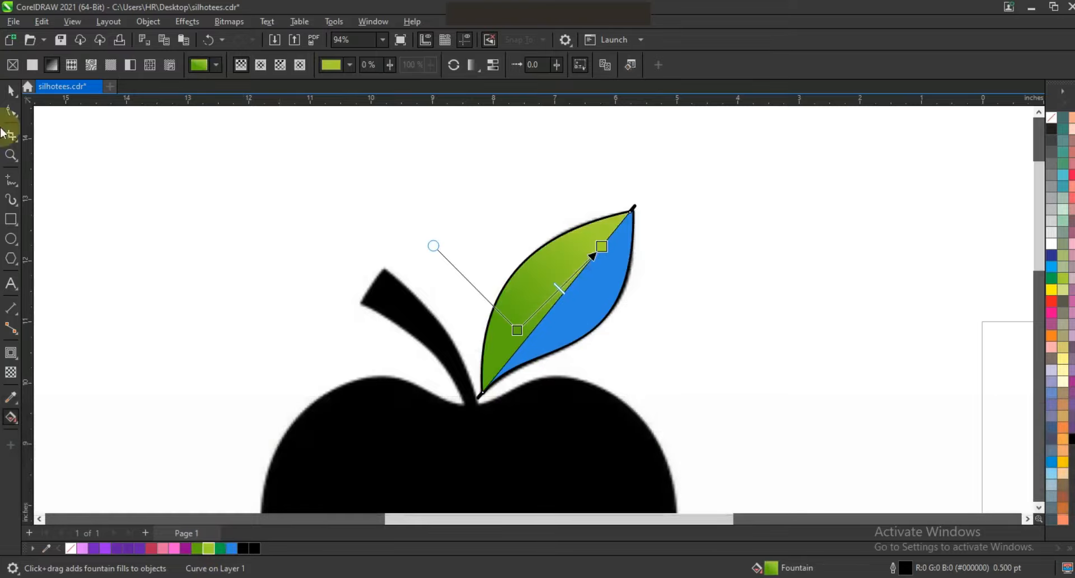
Step: Copy the green gradient to the leaf's lower half and shift its light end out to the leaf tip
left_click(11, 89)
left_click(583, 311)
key("ctrl+shift+a")
left_click(554, 316)
key("g")
left_click_drag(517, 329, 583, 287)
left_click_drag(604, 246, 642, 212)
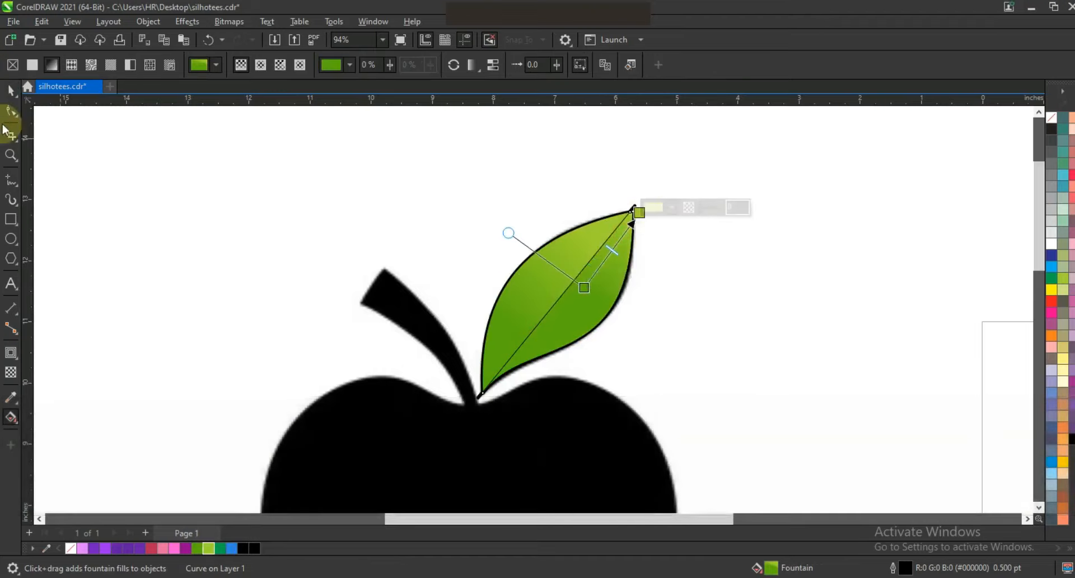
Step: Select both gradient halves of the leaf and remove their outlines
left_click(11, 89)
left_click(564, 259, "shift")
right_click(1036, 124)
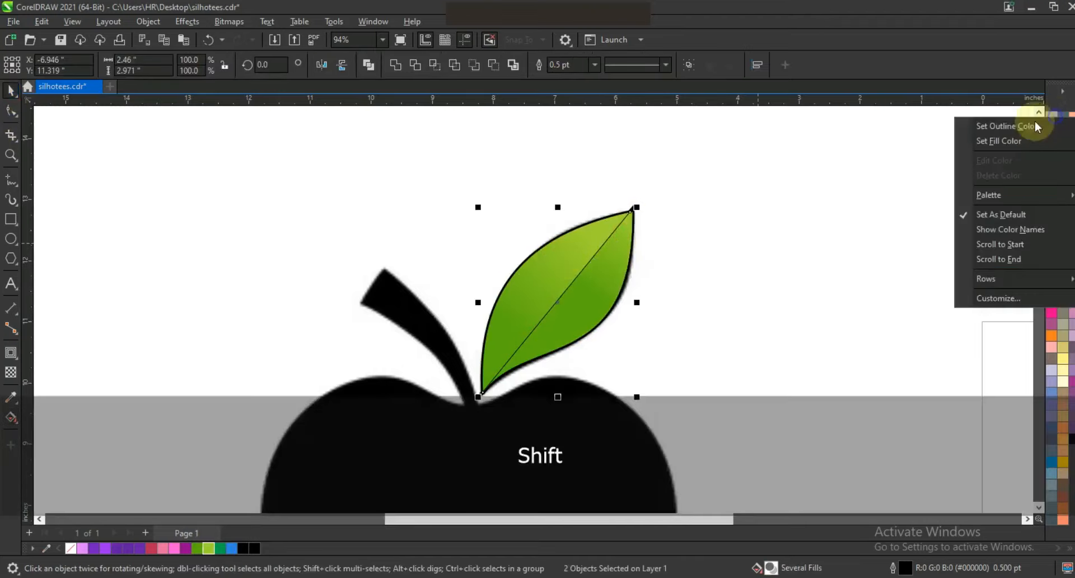
left_click(1029, 126)
Step: Move the green leaf to the top notch of the coloured apple and scale it to about 92.9%
key("F3")
key("F3")
left_click_drag(674, 244, 602, 248)
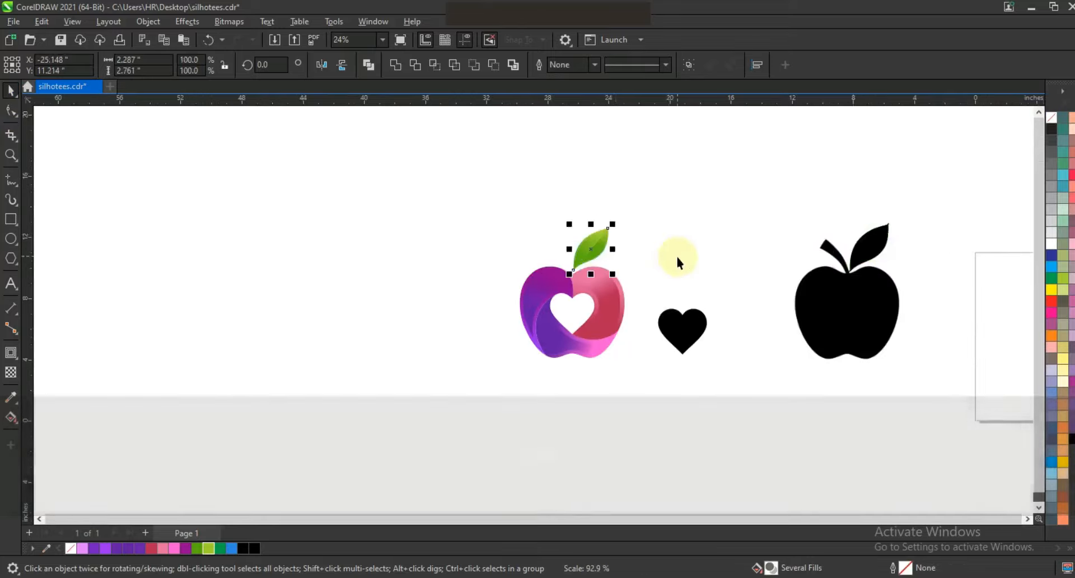
Step: Delete the black heart and the black apple silhouette, leaving only the coloured logo
left_click(687, 296)
left_click(698, 340)
key("Delete")
left_click_drag(758, 205, 957, 422)
key("Delete")
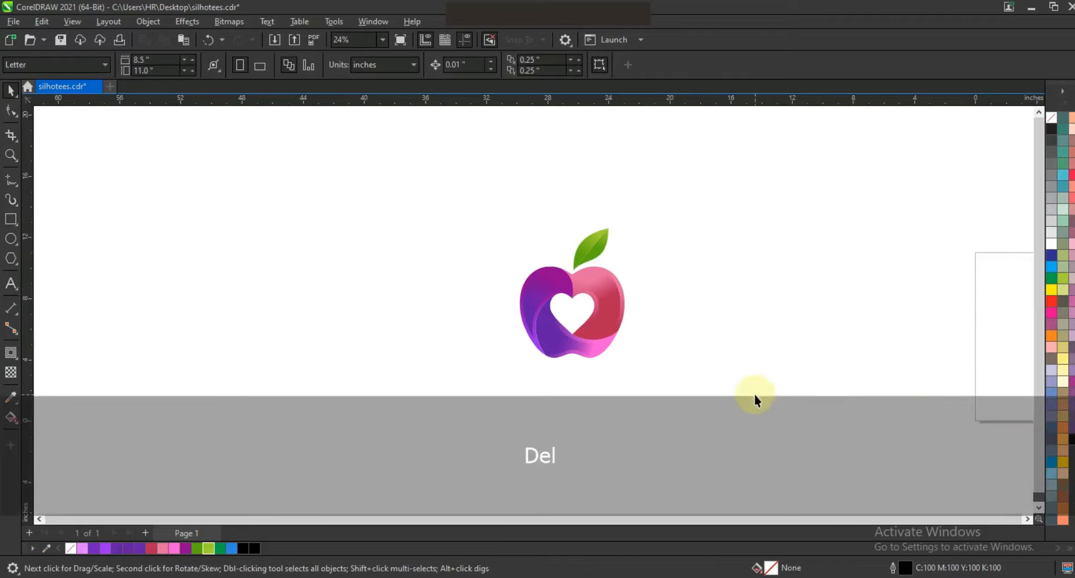
Step: Add the artistic text "heart apple" in the empty area beside the apple logo
left_click(4, 161)
left_click_drag(430, 204, 679, 380)
key("F8")
key("F3")
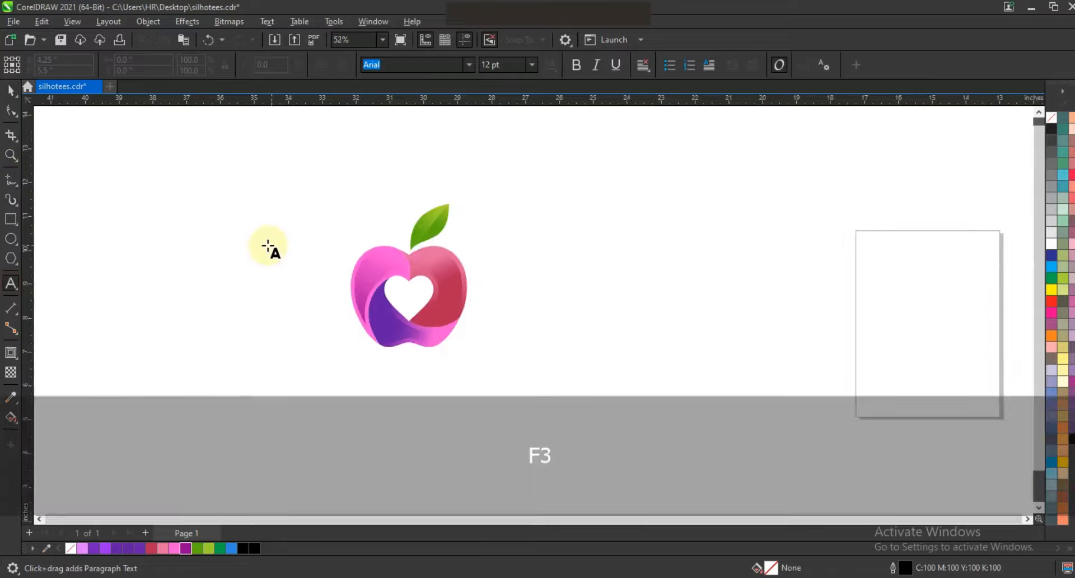
left_click(234, 316)
key("e")
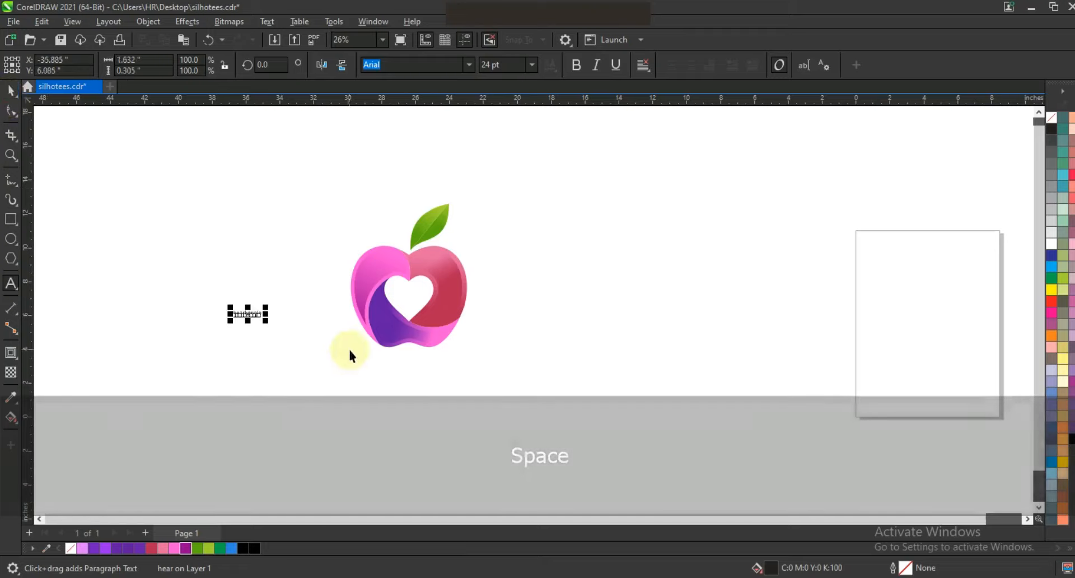
Step: Change the heart apple text to uppercase and set its font to CityDBol
key("shift+F3")
left_click(523, 336)
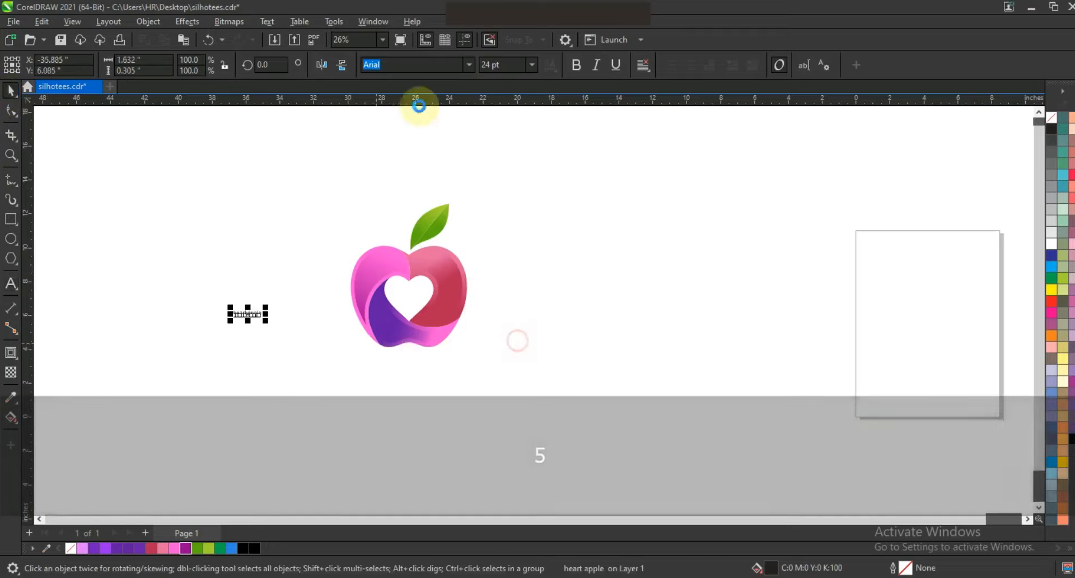
left_click(468, 64)
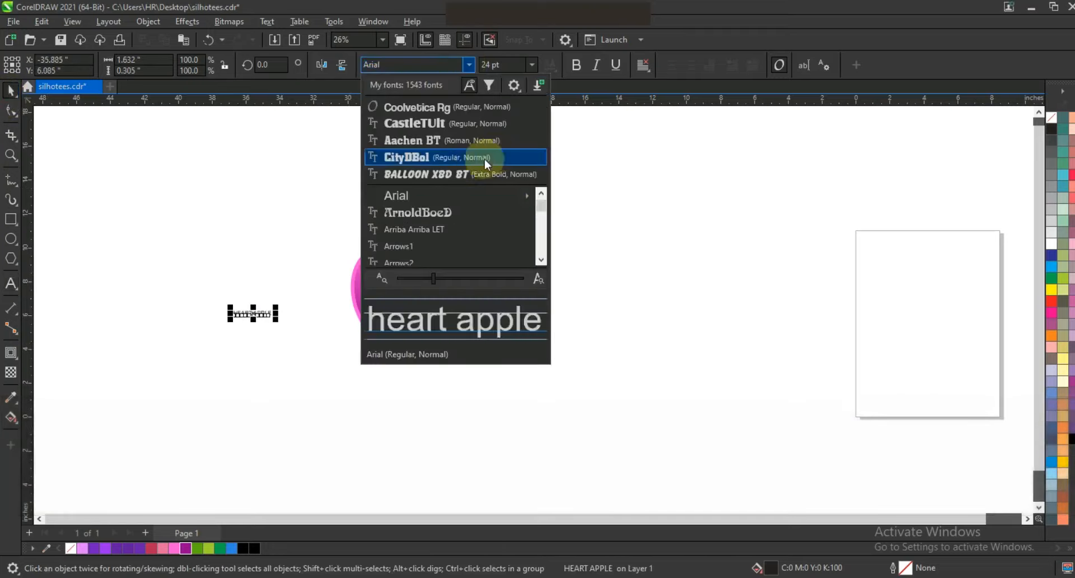
left_click(472, 159)
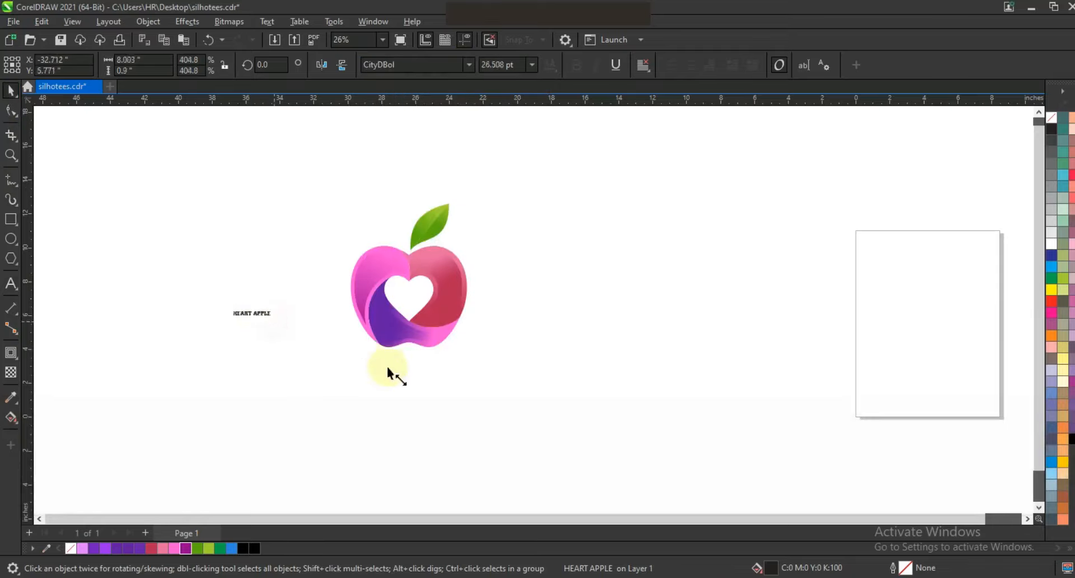
Step: Enlarge the HEART APPLE text to about 130 pt centred below the apple and colour the word HEART pink #FF58D7
left_click_drag(376, 363, 386, 365)
left_click_drag(343, 325, 509, 395)
left_click(10, 285)
left_click_drag(408, 372, 290, 391)
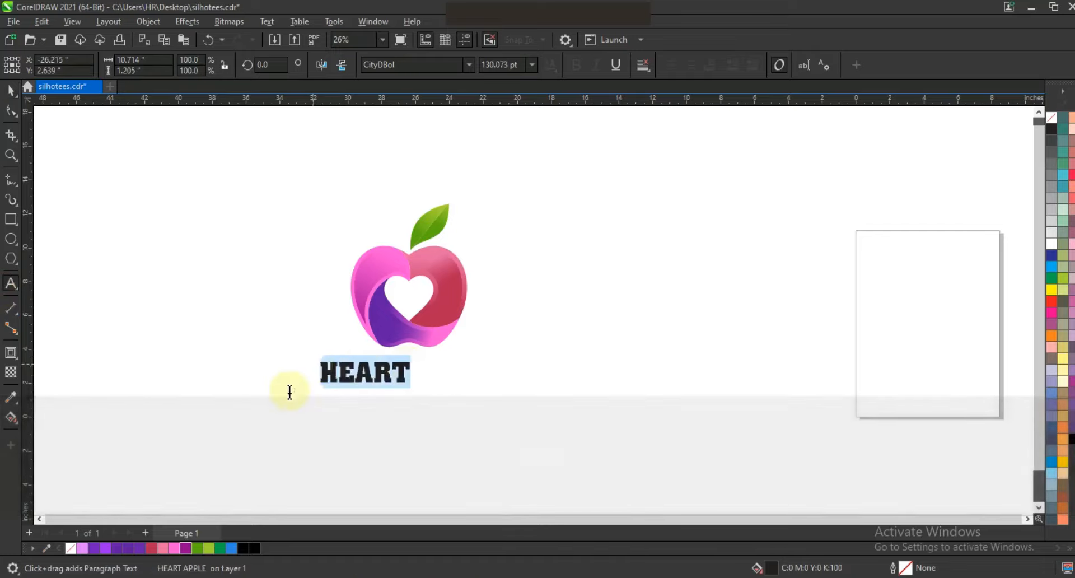
left_click(182, 552)
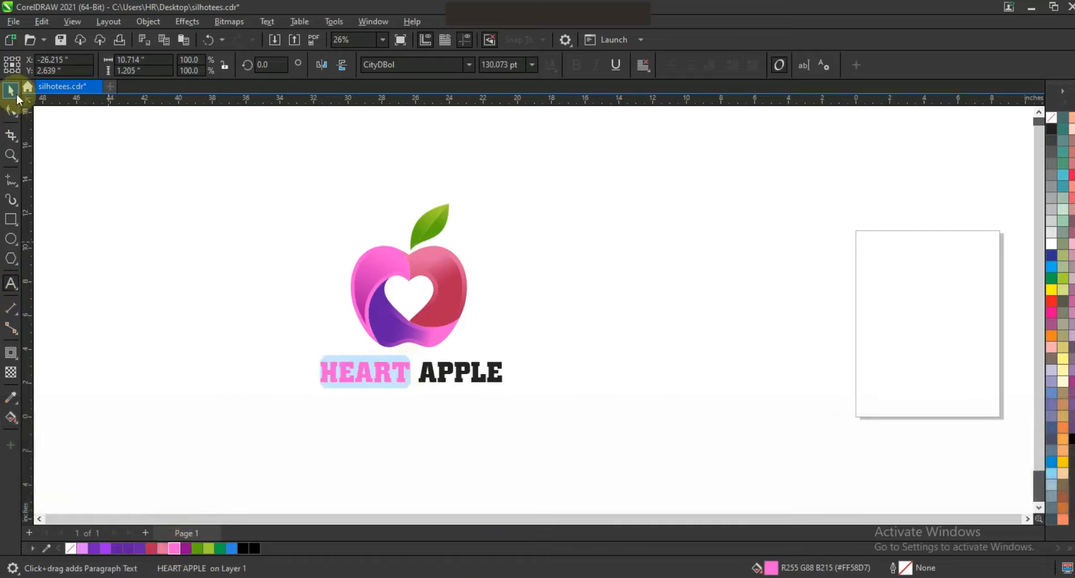
Step: Scale the HEART APPLE text to about 84.1% around its centre and colour the word APPLE green
left_click(16, 93)
left_click_drag(506, 387, 496, 384)
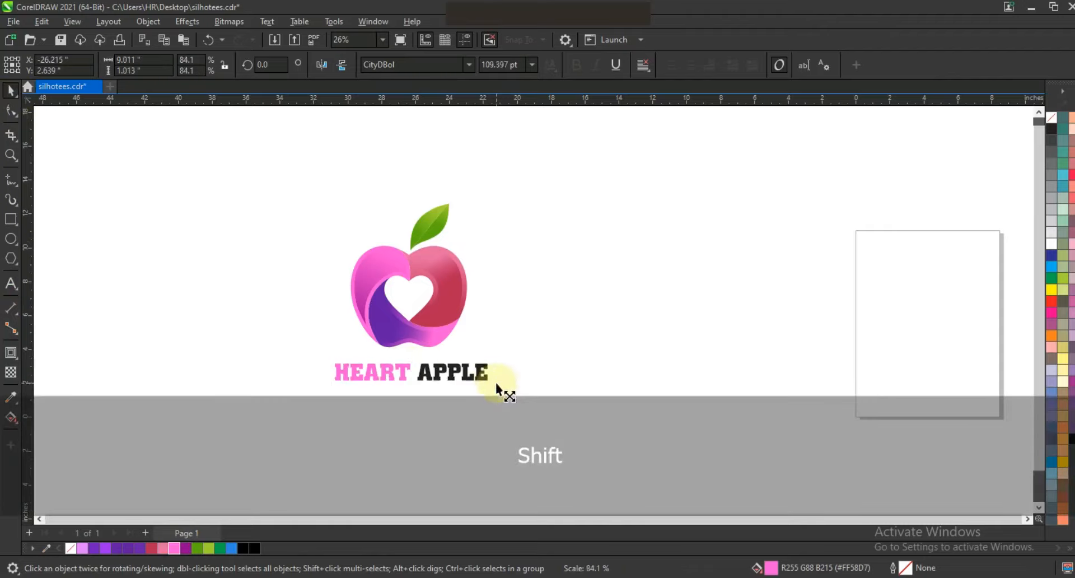
left_click(10, 285)
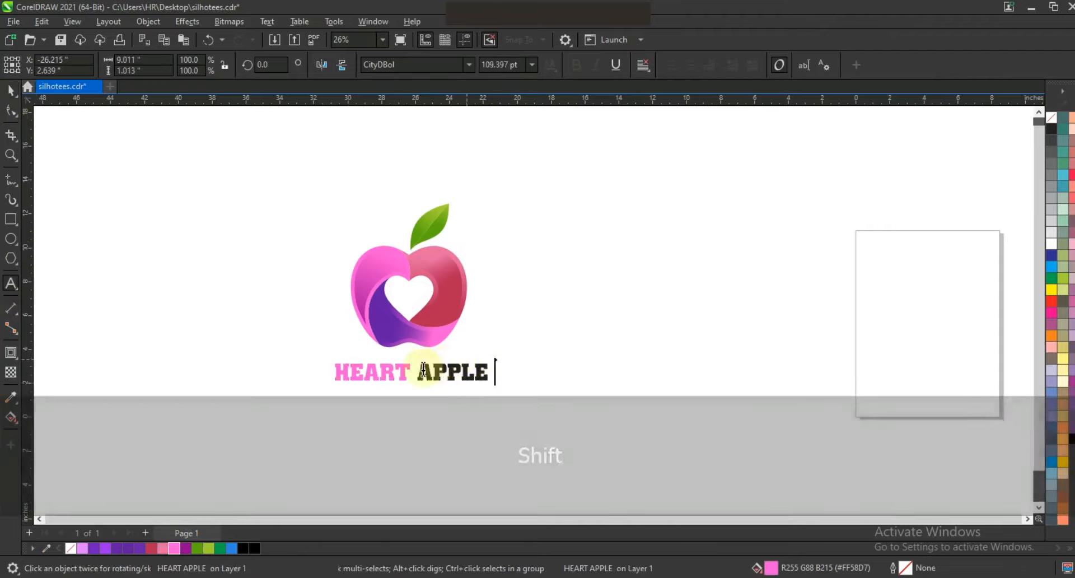
left_click_drag(417, 371, 488, 371)
left_click(197, 550)
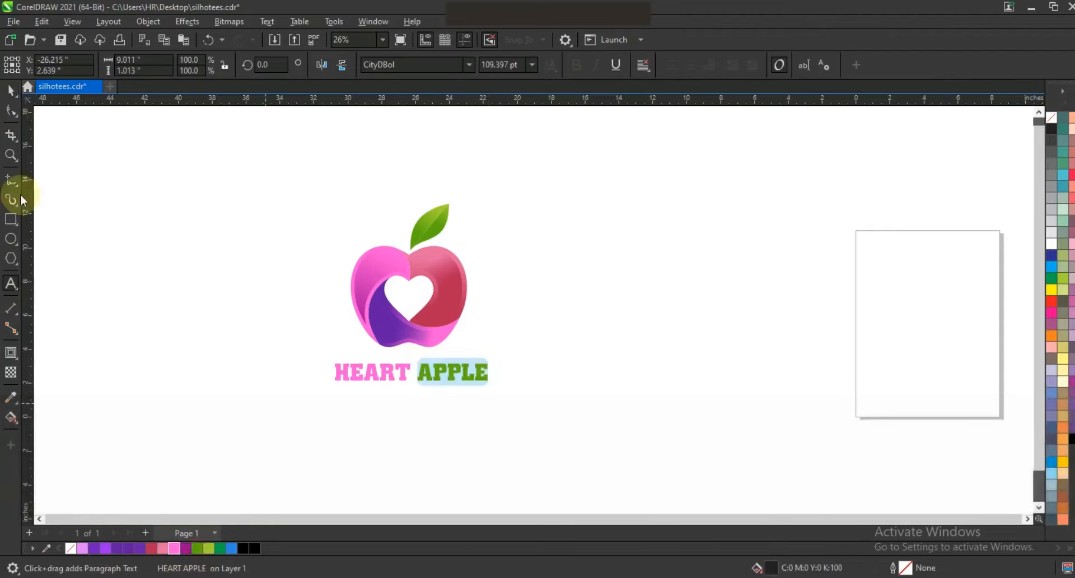
Step: Shrink the HEART APPLE text slightly and show the finished logo in full-screen preview
left_click(12, 91)
mouse_move(493, 392)
left_mouse_down()
mouse_move(448, 378)
mouse_move(486, 375)
left_mouse_up()
left_click(527, 369)
key("F4")
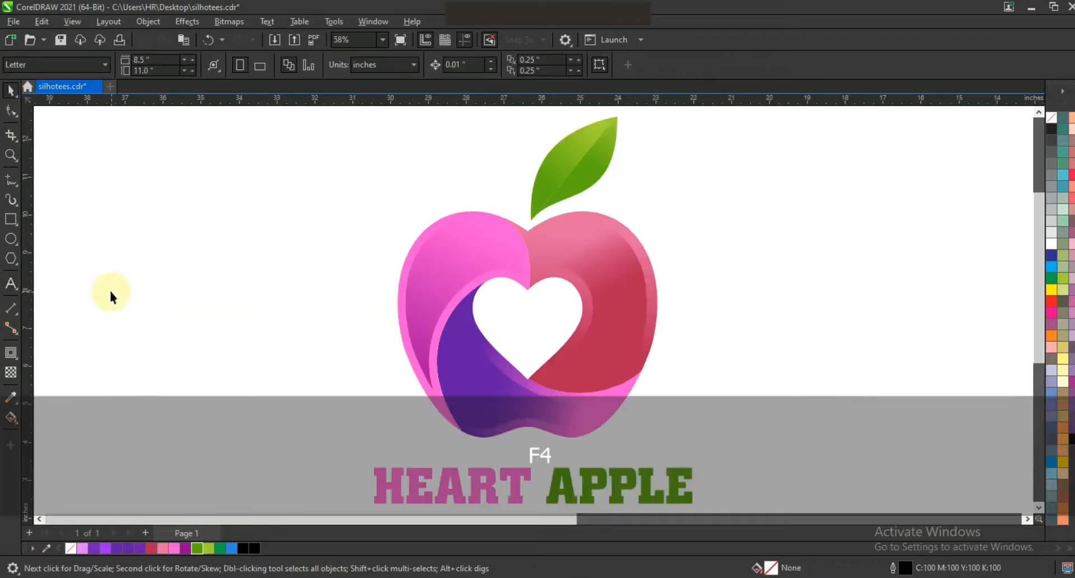
key("F9")
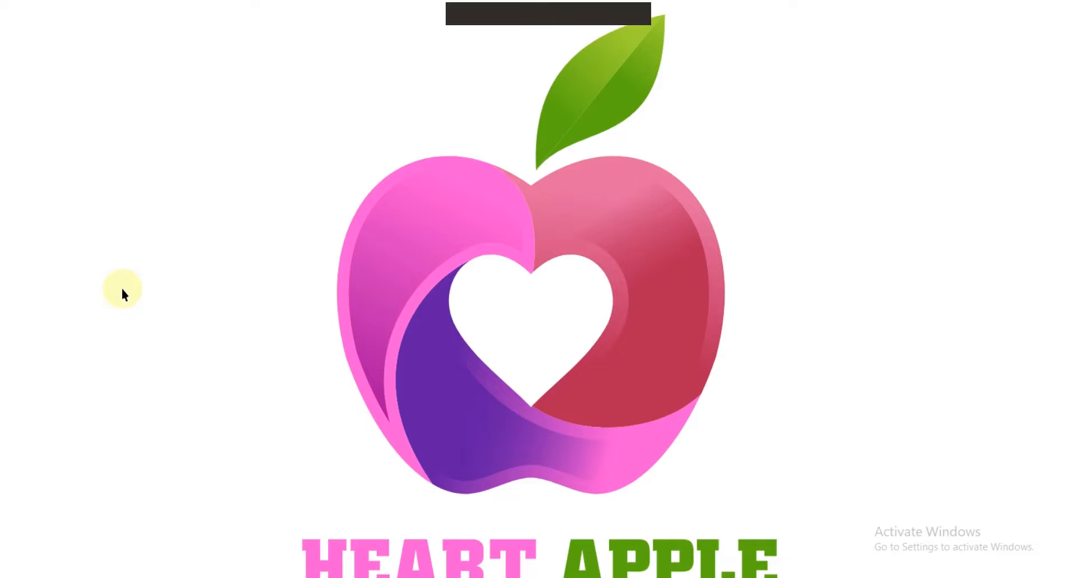